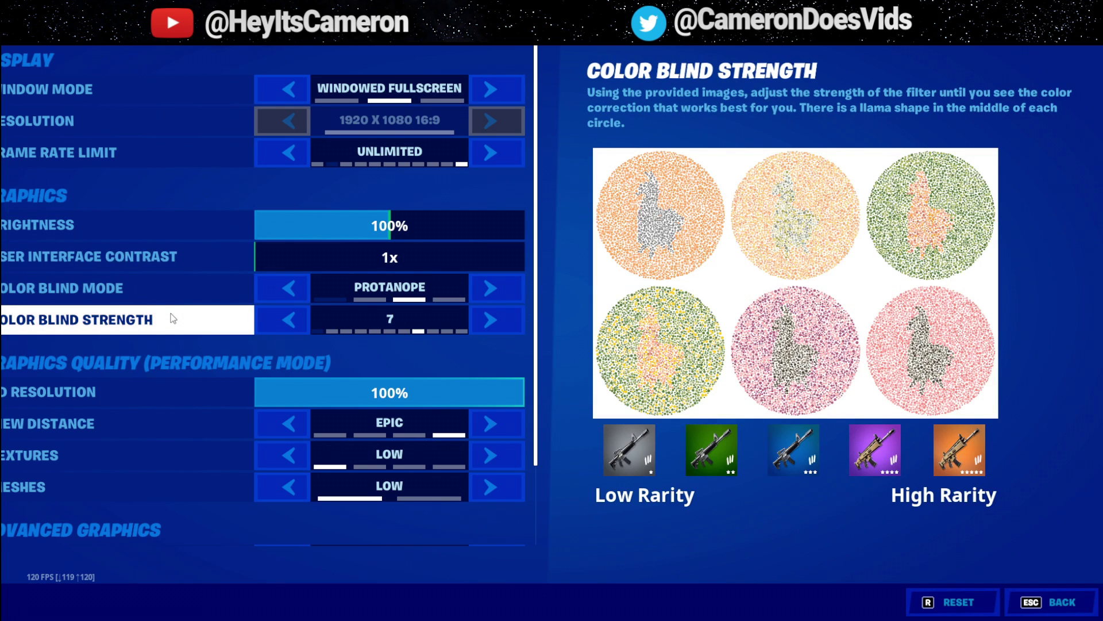
- Scroll down to Advanced Graphics and set Rendering Mode to DirectX 12 (Beta)
{"action": "scroll", "coordinate": [170, 314], "scroll_direction": "down", "scroll_amount": 2}
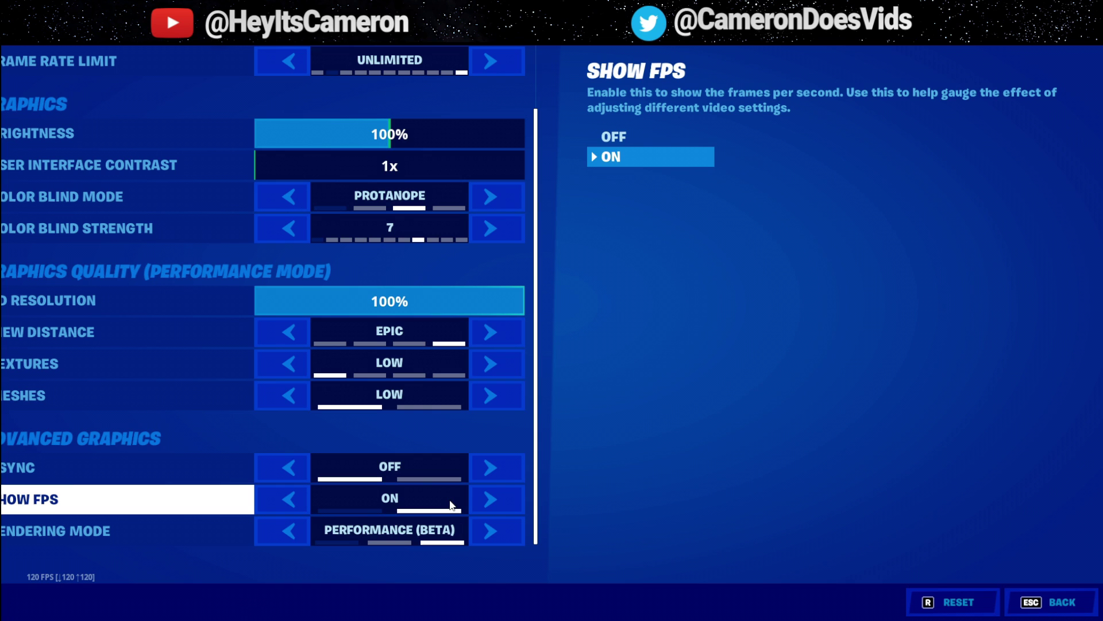
{"action": "left_click", "coordinate": [294, 532]}
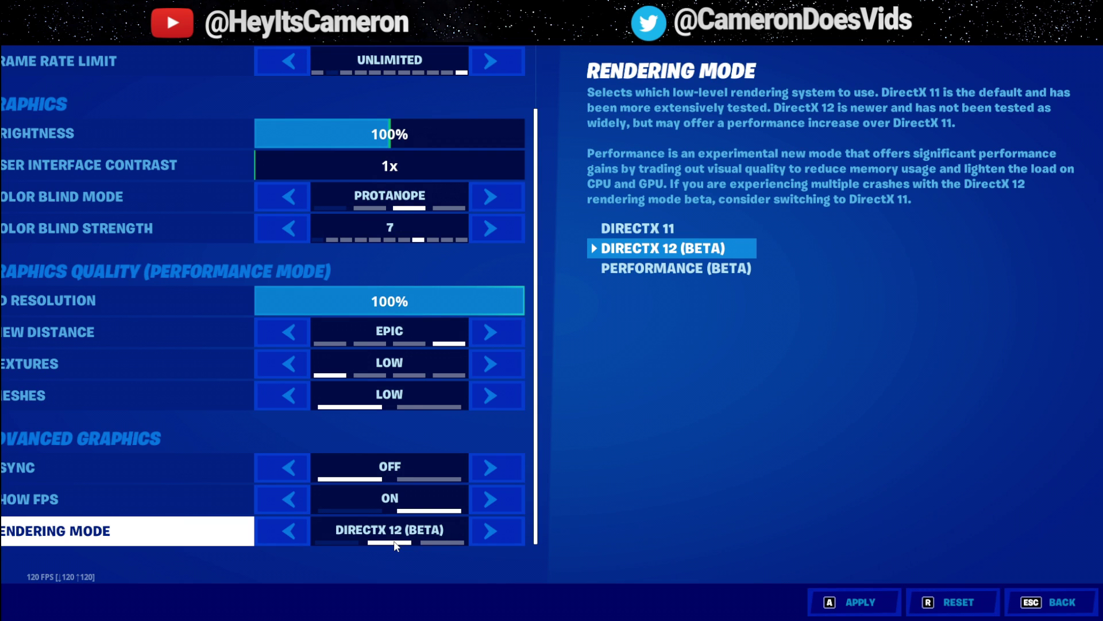
- Return Rendering Mode to Performance (Beta) and drop the 3D Resolution slider to 99%
{"action": "left_click", "coordinate": [509, 538]}
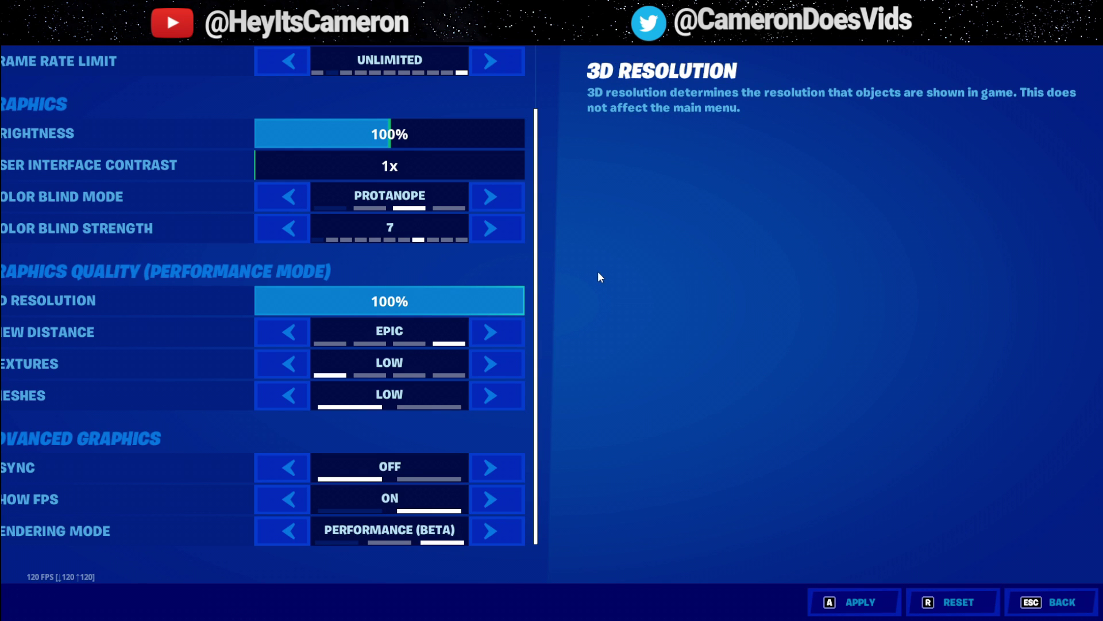
{"action": "left_click", "coordinate": [523, 298]}
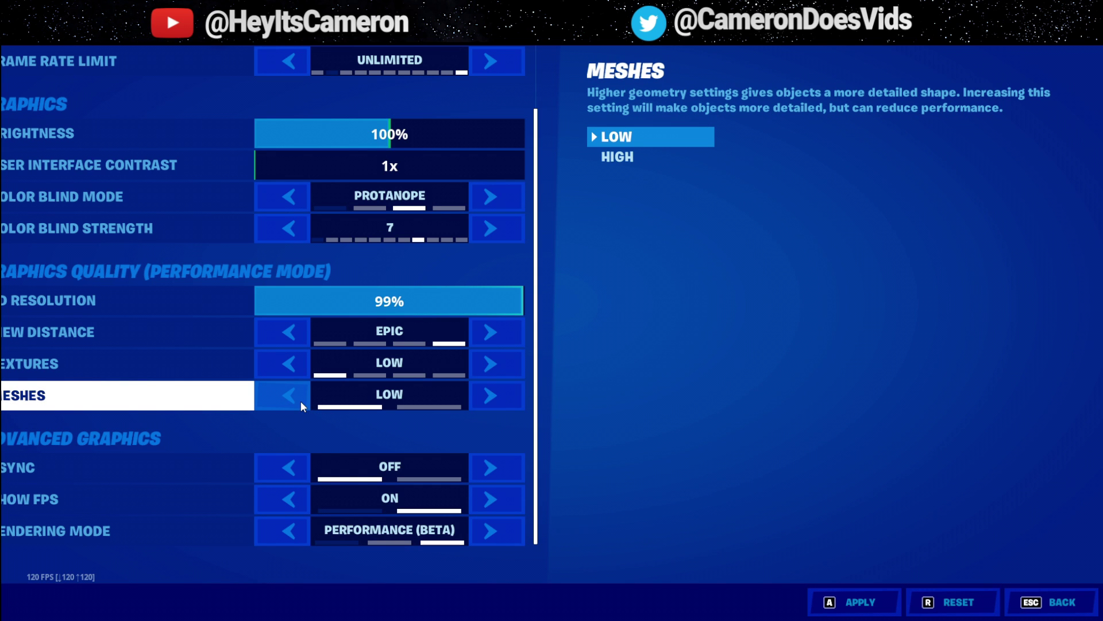
- Try Meshes at High and return it to Low, then step Textures up to High after briefly trying Epic
{"action": "left_click", "coordinate": [507, 398]}
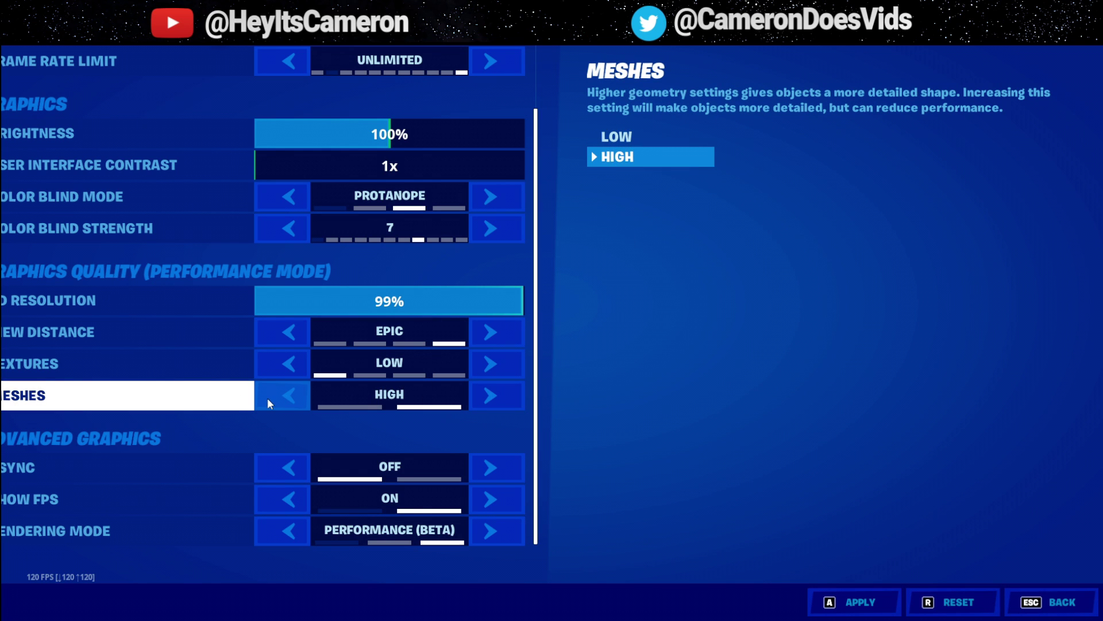
{"action": "left_click", "coordinate": [279, 401]}
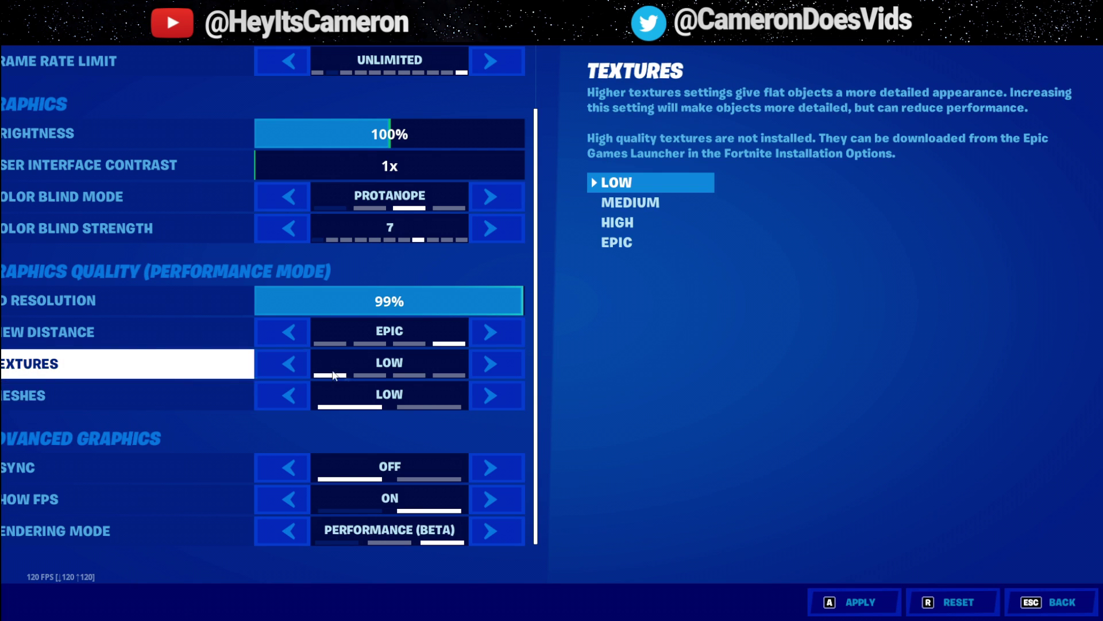
{"action": "left_click", "coordinate": [494, 364]}
{"action": "left_click", "coordinate": [497, 362]}
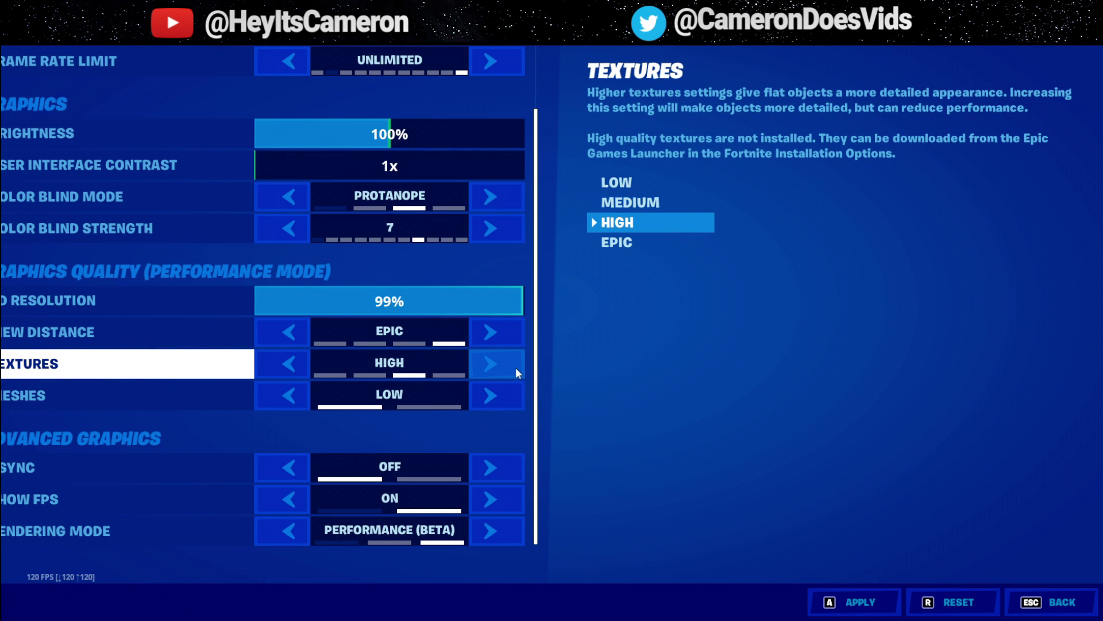
{"action": "left_click", "coordinate": [515, 367]}
{"action": "left_click", "coordinate": [295, 364]}
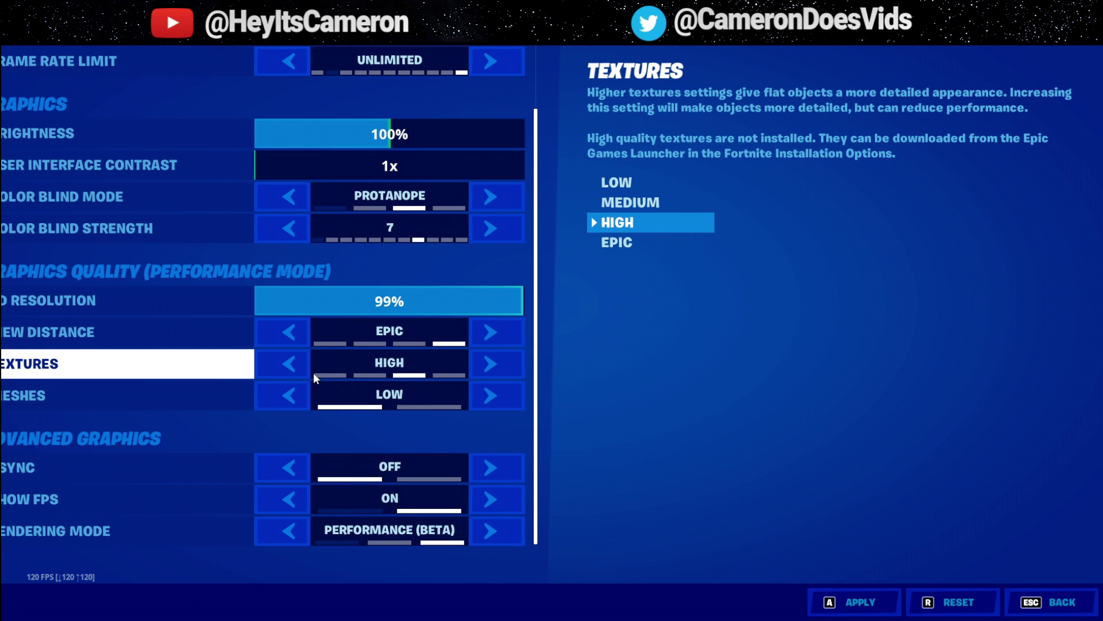
- Lower Textures from Epic down to Low and View Distance from Epic to Near
{"action": "left_click", "coordinate": [492, 362]}
{"action": "left_click", "coordinate": [288, 367]}
{"action": "left_click", "coordinate": [289, 367]}
{"action": "left_click", "coordinate": [290, 366]}
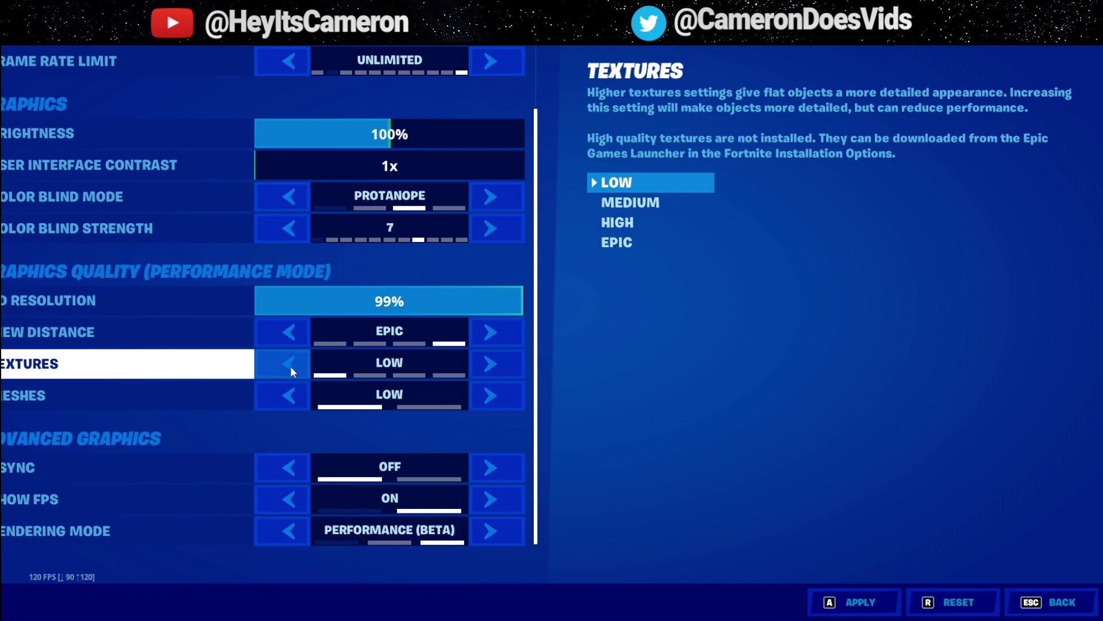
{"action": "left_click", "coordinate": [278, 331]}
{"action": "left_click", "coordinate": [278, 332]}
{"action": "left_click", "coordinate": [278, 332]}
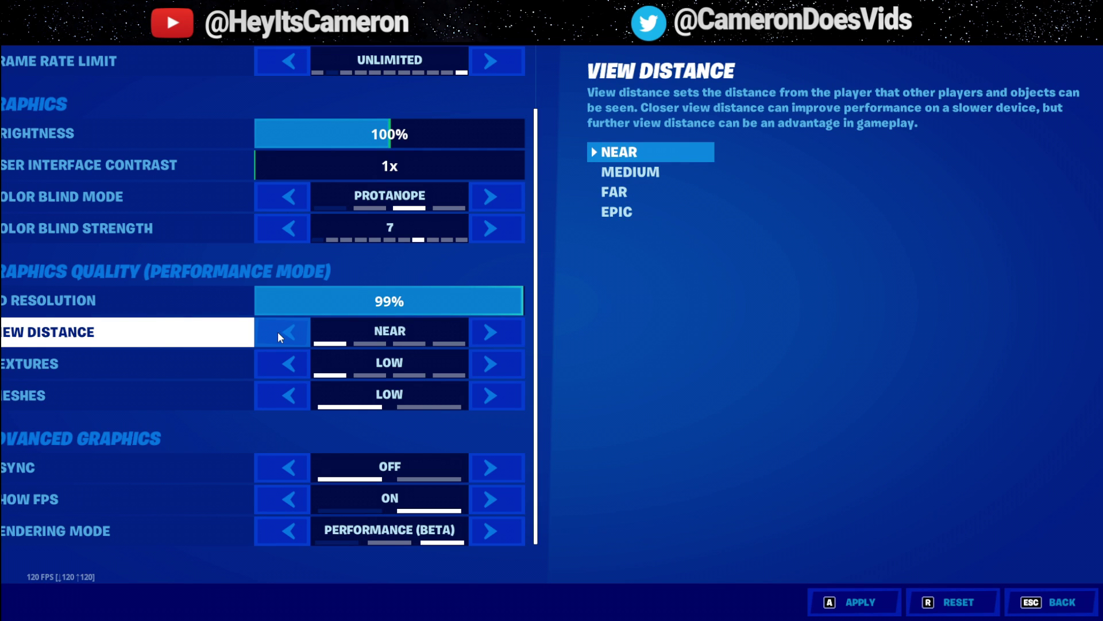
- Apply the settings and confirm the restart notice, then re-apply View Distance at Near
{"action": "left_click", "coordinate": [852, 604]}
{"action": "left_click", "coordinate": [765, 446]}
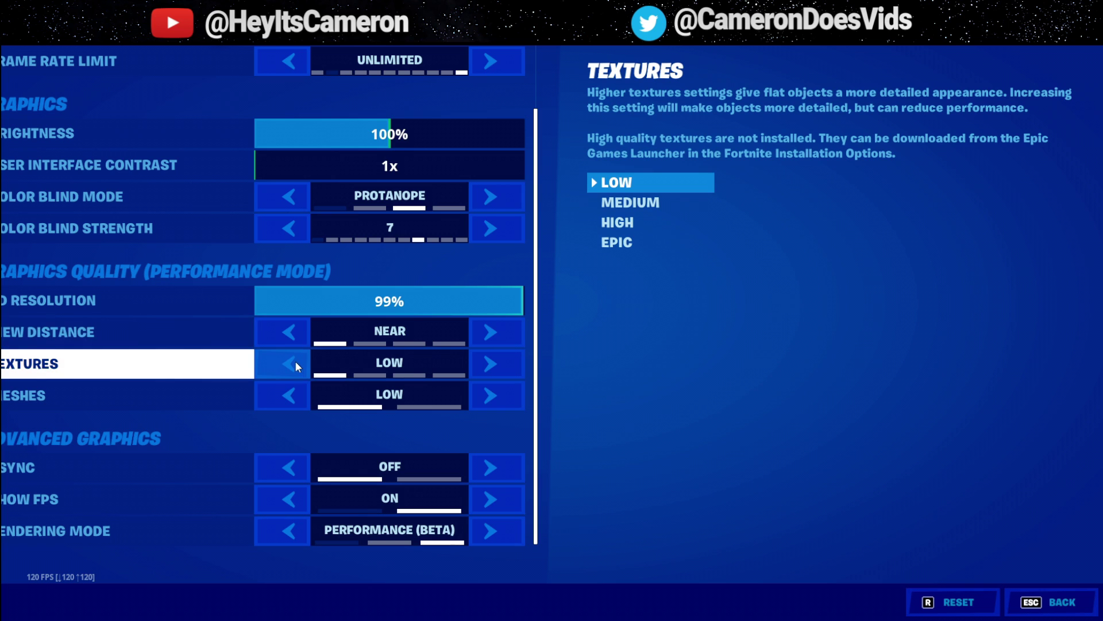
{"action": "left_click", "coordinate": [273, 335]}
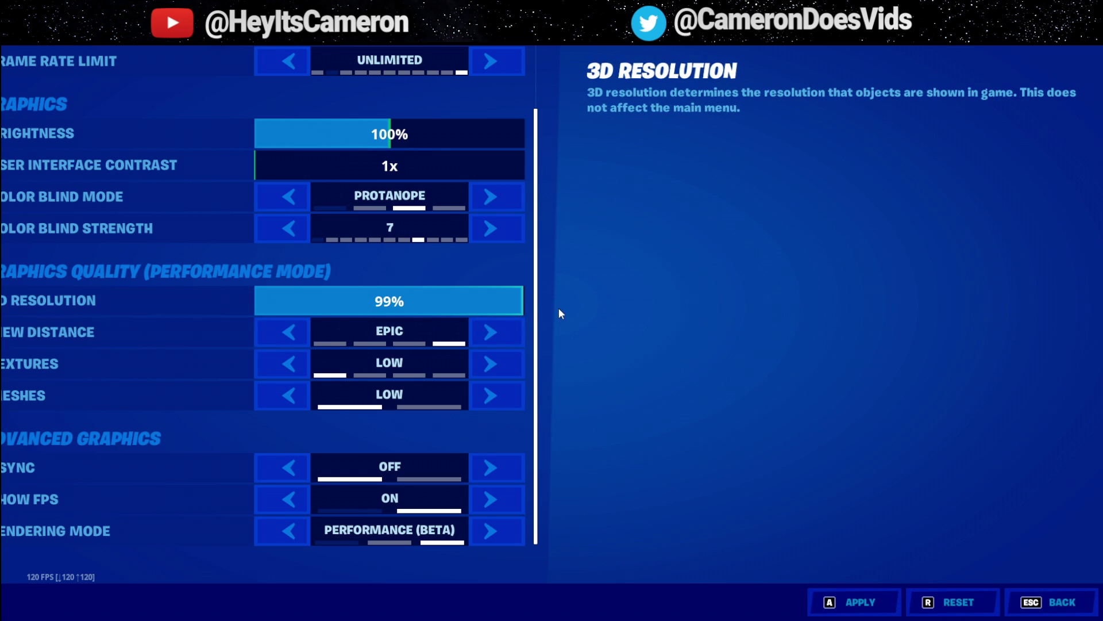
{"action": "left_click", "coordinate": [494, 335]}
{"action": "left_click", "coordinate": [854, 601]}
- Leave Color Blind Mode on Protanope, set Window Mode to Fullscreen and Frame Rate Limit to 360 FPS
{"action": "scroll", "coordinate": [505, 396], "scroll_direction": "up", "scroll_amount": 3}
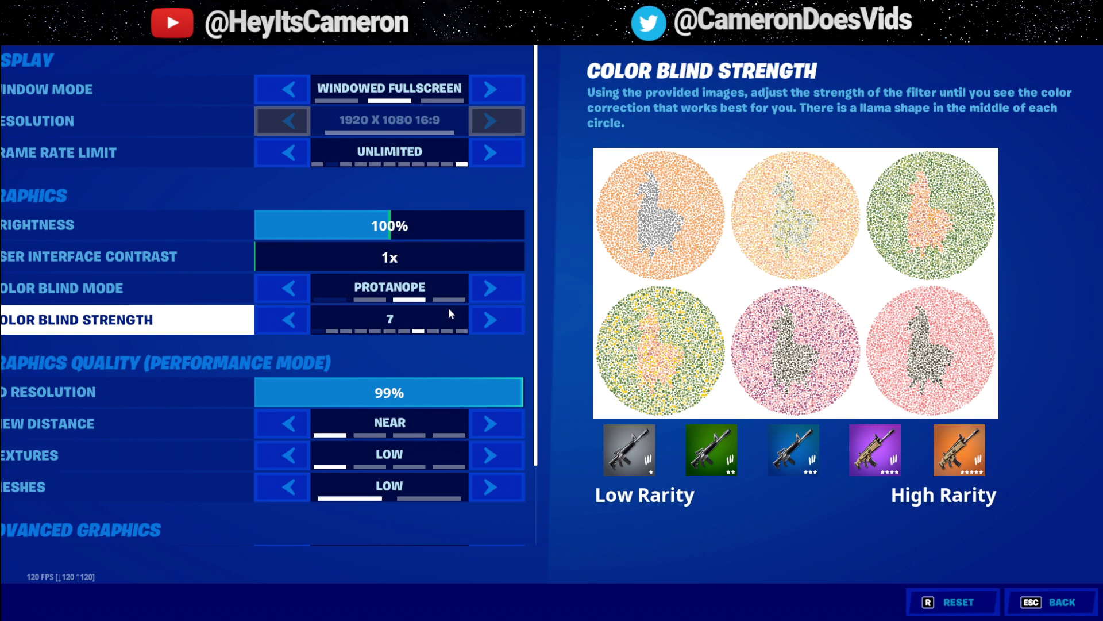
{"action": "left_click", "coordinate": [497, 291]}
{"action": "left_click", "coordinate": [498, 290]}
{"action": "left_click", "coordinate": [494, 290]}
{"action": "left_click", "coordinate": [490, 291]}
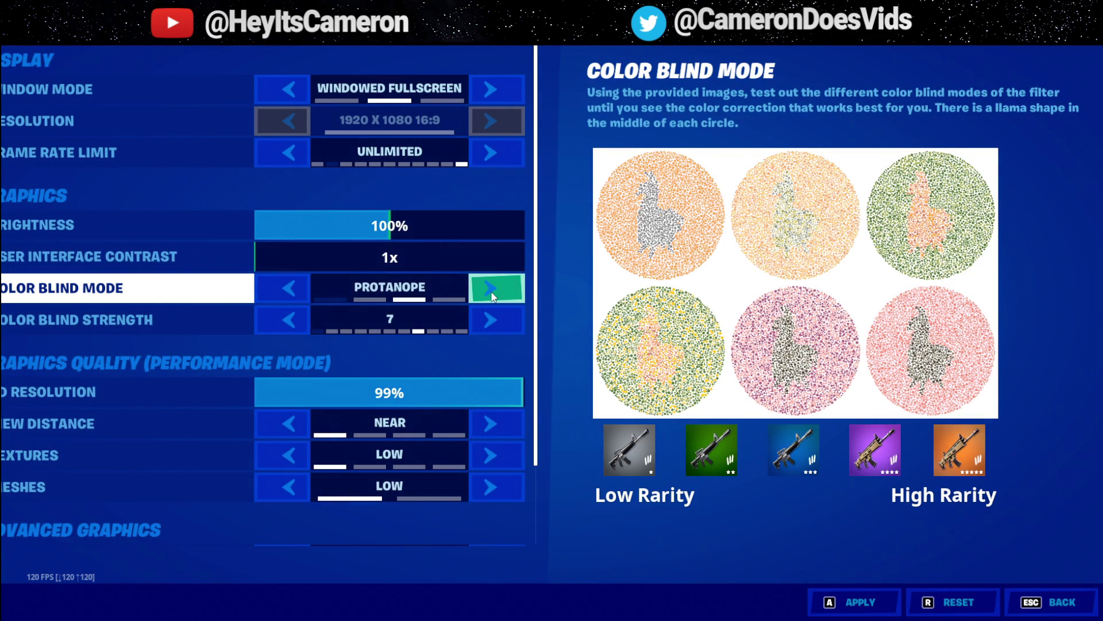
{"action": "left_click", "coordinate": [492, 291]}
{"action": "left_click", "coordinate": [491, 291]}
{"action": "left_click", "coordinate": [492, 291]}
{"action": "left_click", "coordinate": [492, 291]}
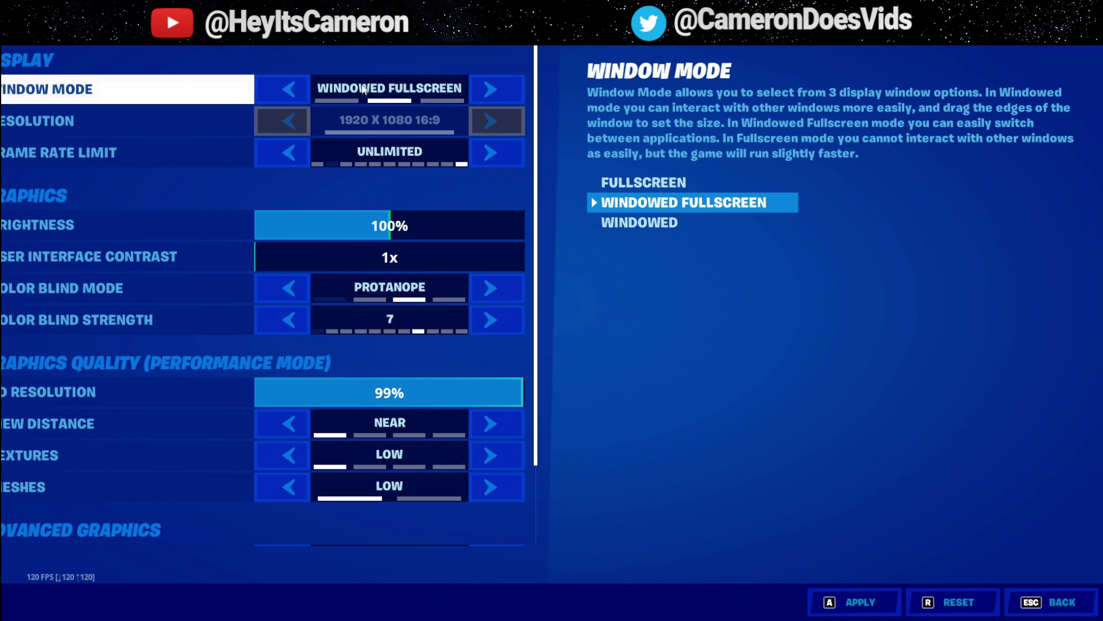
{"action": "left_click", "coordinate": [267, 101]}
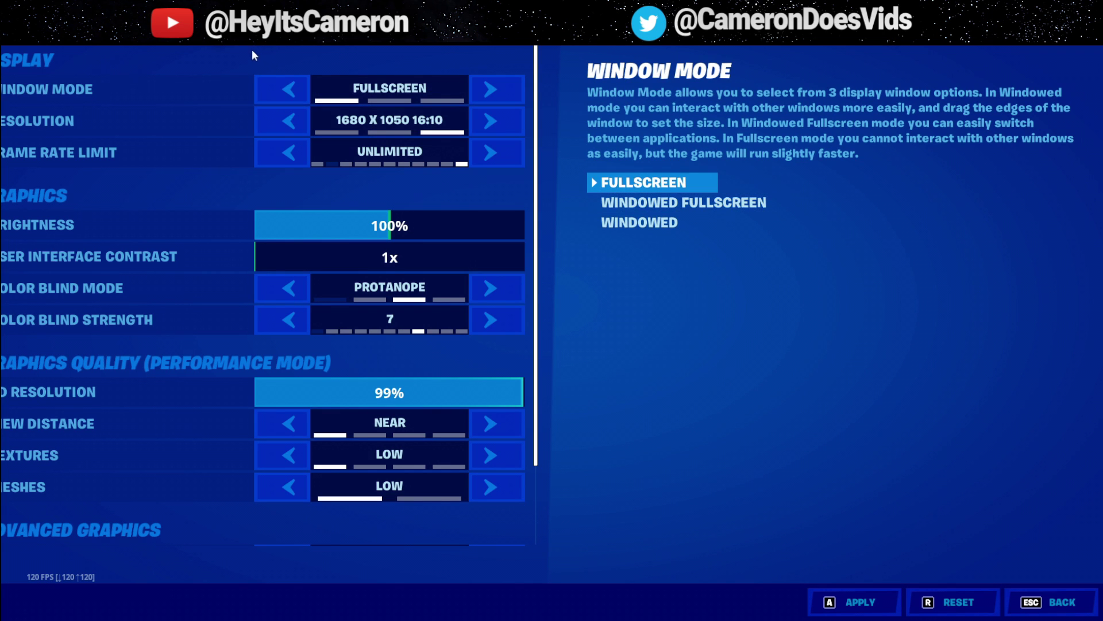
{"action": "left_click", "coordinate": [281, 159]}
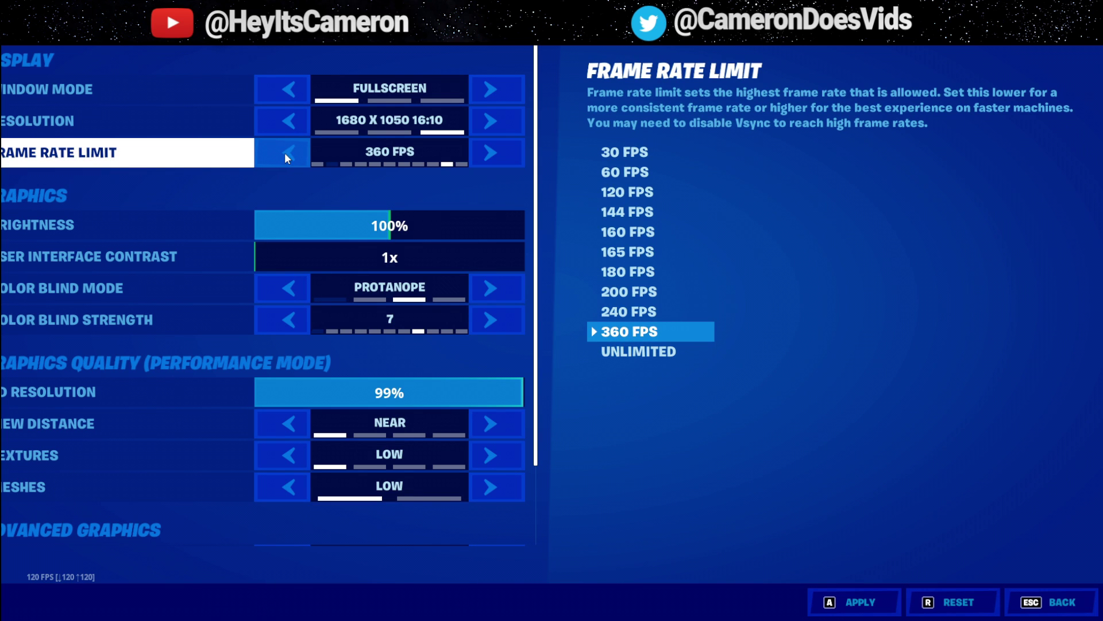
- Try Frame Rate Limit values from 360 down to 144 FPS and back up to 200 FPS
{"action": "left_click", "coordinate": [285, 154]}
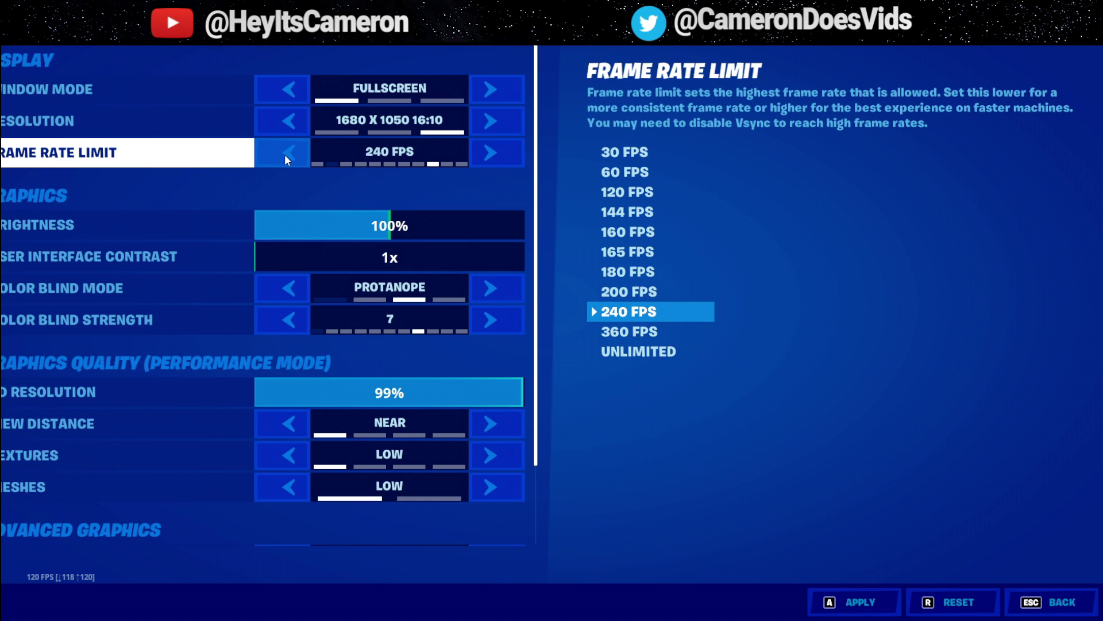
{"action": "left_click", "coordinate": [493, 154]}
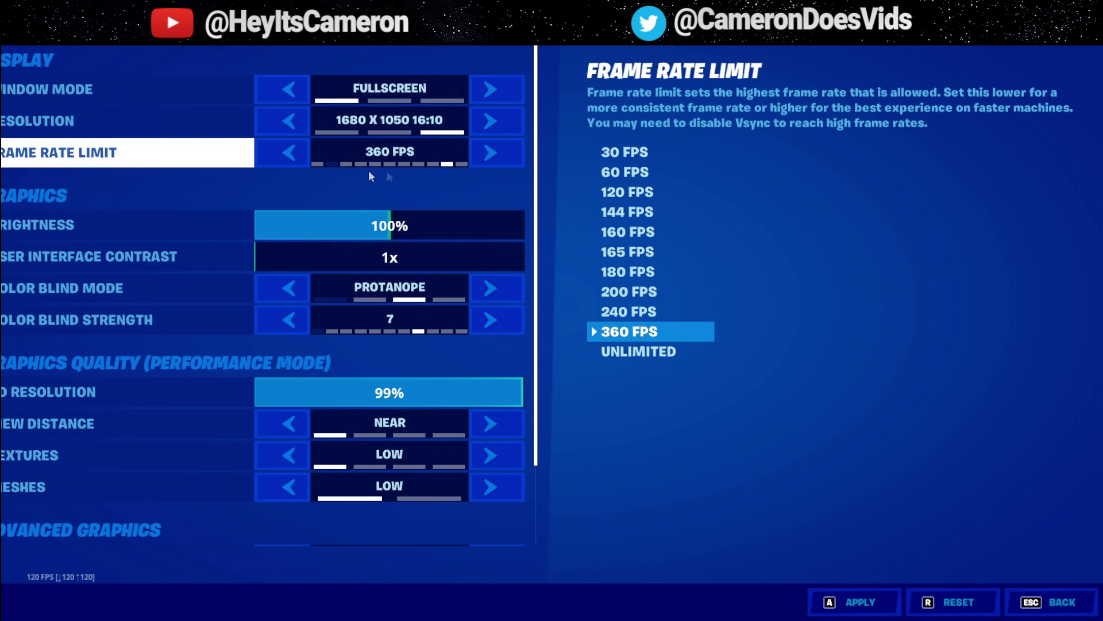
{"action": "left_click", "coordinate": [277, 155]}
{"action": "left_click", "coordinate": [276, 150]}
{"action": "left_click", "coordinate": [274, 150]}
{"action": "left_click", "coordinate": [274, 151]}
{"action": "left_click", "coordinate": [273, 151]}
{"action": "left_click", "coordinate": [273, 150]}
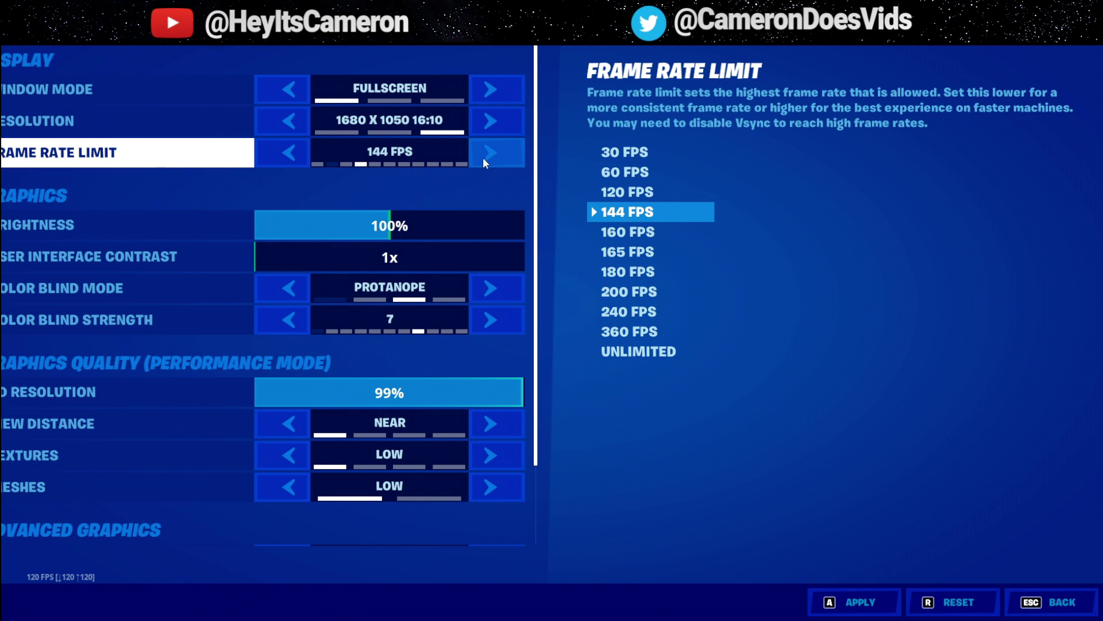
{"action": "left_click", "coordinate": [490, 152]}
{"action": "left_click", "coordinate": [491, 152]}
{"action": "left_click", "coordinate": [491, 152]}
{"action": "left_click", "coordinate": [492, 152]}
- Sweep Frame Rate Limit from 30 up to 360 FPS and settle it on 240 FPS
{"action": "left_click", "coordinate": [292, 146]}
{"action": "left_click", "coordinate": [292, 146]}
{"action": "left_click", "coordinate": [292, 146]}
{"action": "left_click", "coordinate": [292, 146]}
{"action": "left_click", "coordinate": [292, 147]}
{"action": "left_click", "coordinate": [292, 147]}
{"action": "left_click", "coordinate": [292, 146]}
{"action": "left_click", "coordinate": [487, 147]}
{"action": "left_click", "coordinate": [494, 149]}
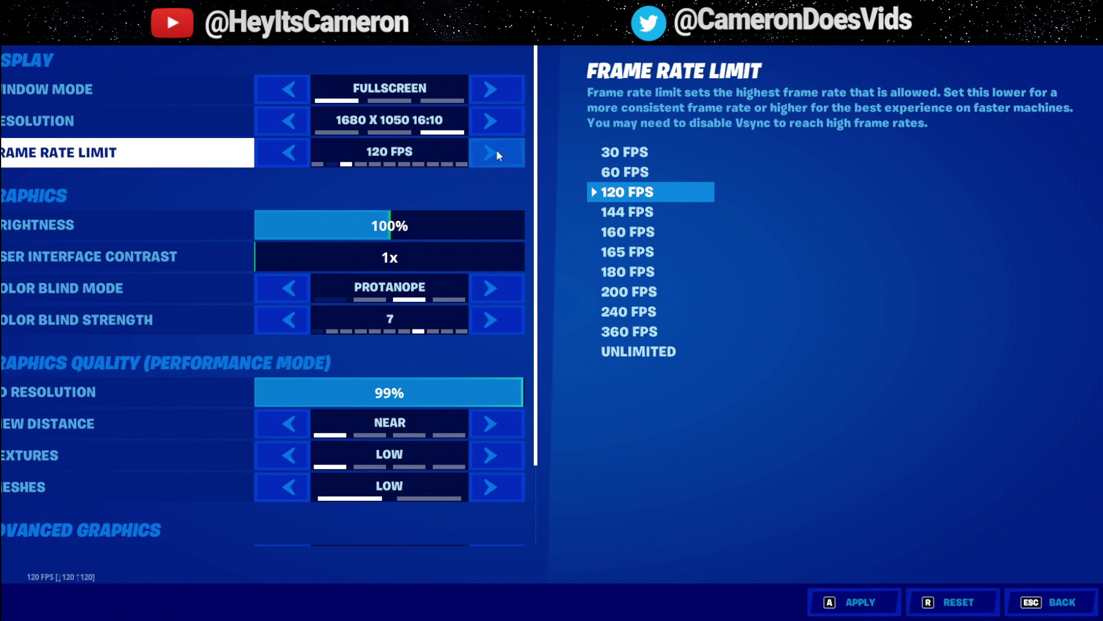
{"action": "left_click", "coordinate": [498, 151]}
{"action": "left_click", "coordinate": [498, 151]}
{"action": "left_click", "coordinate": [498, 151]}
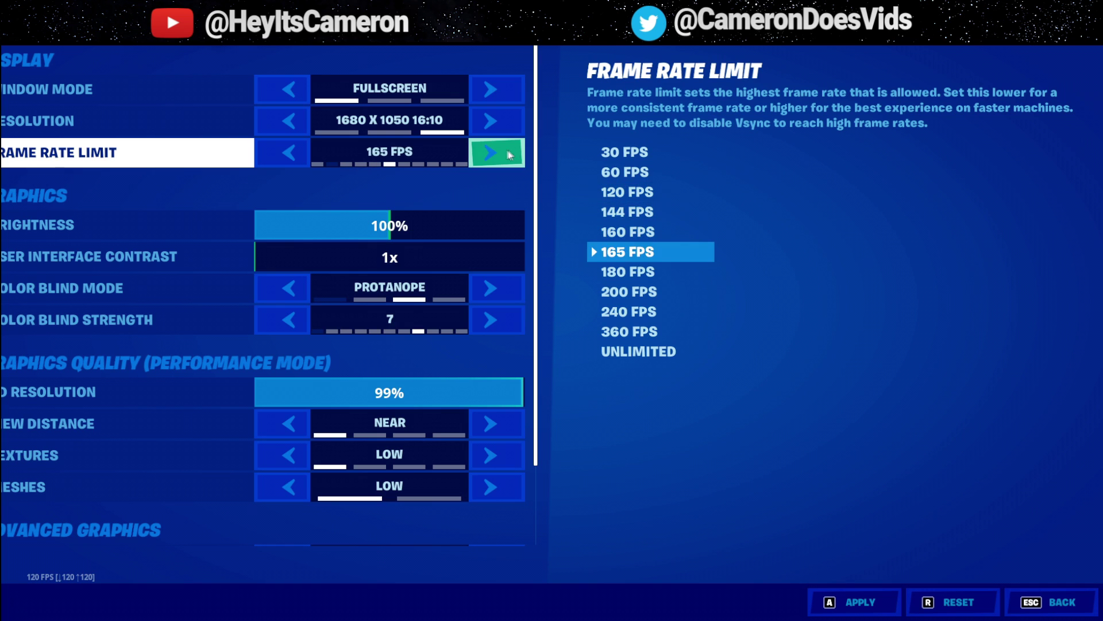
{"action": "left_click", "coordinate": [500, 151]}
{"action": "left_click", "coordinate": [500, 151]}
{"action": "left_click", "coordinate": [487, 146]}
{"action": "left_click", "coordinate": [487, 147]}
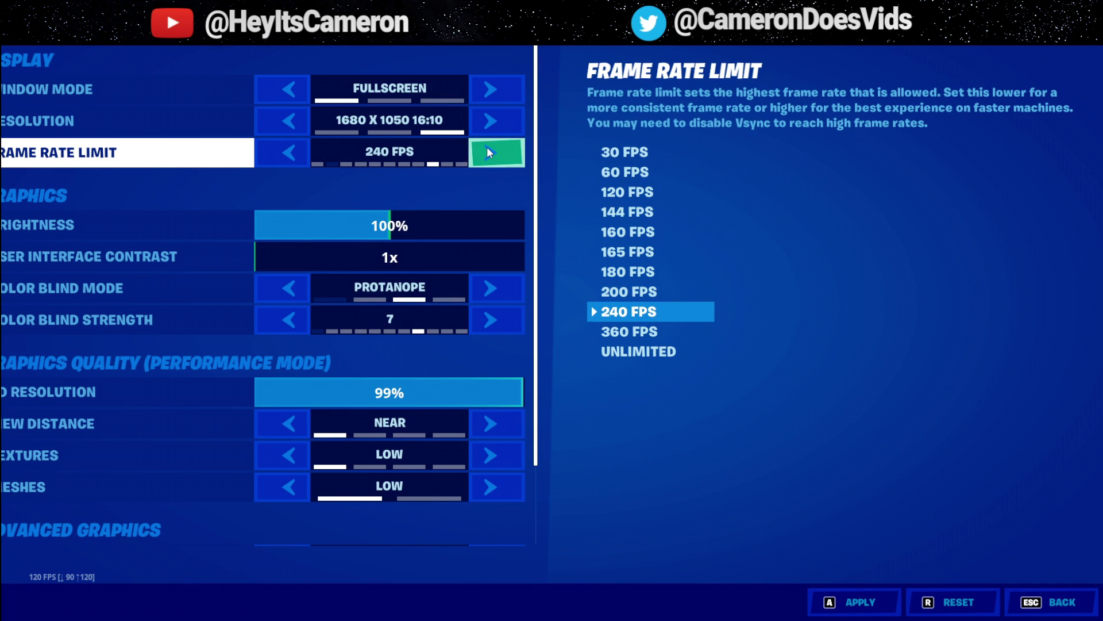
{"action": "left_click", "coordinate": [270, 154]}
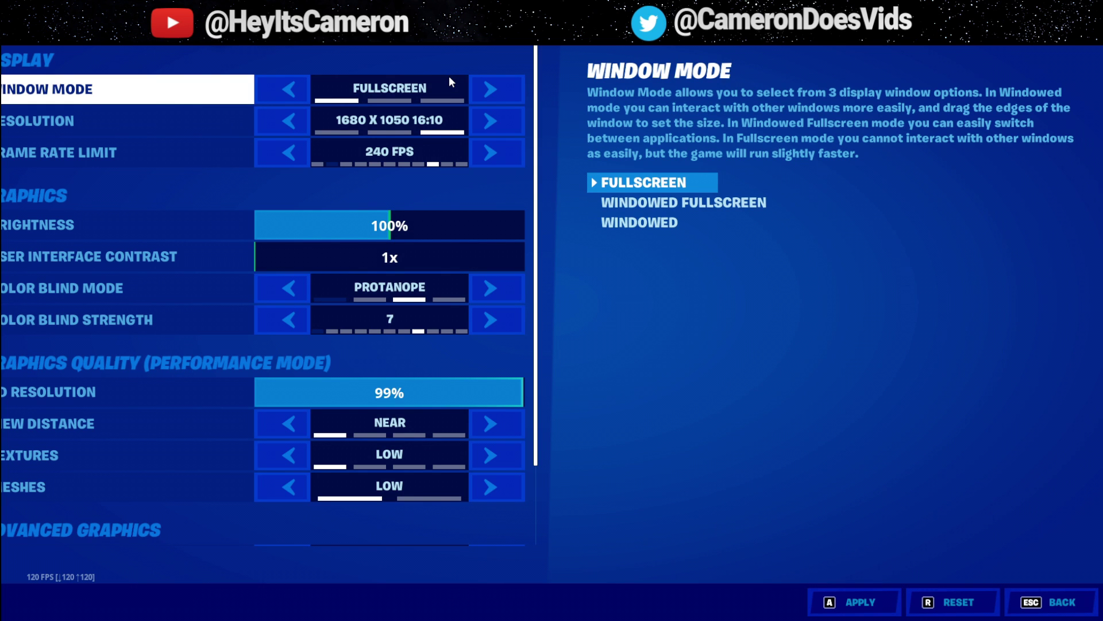
{"action": "key", "text": "super"}
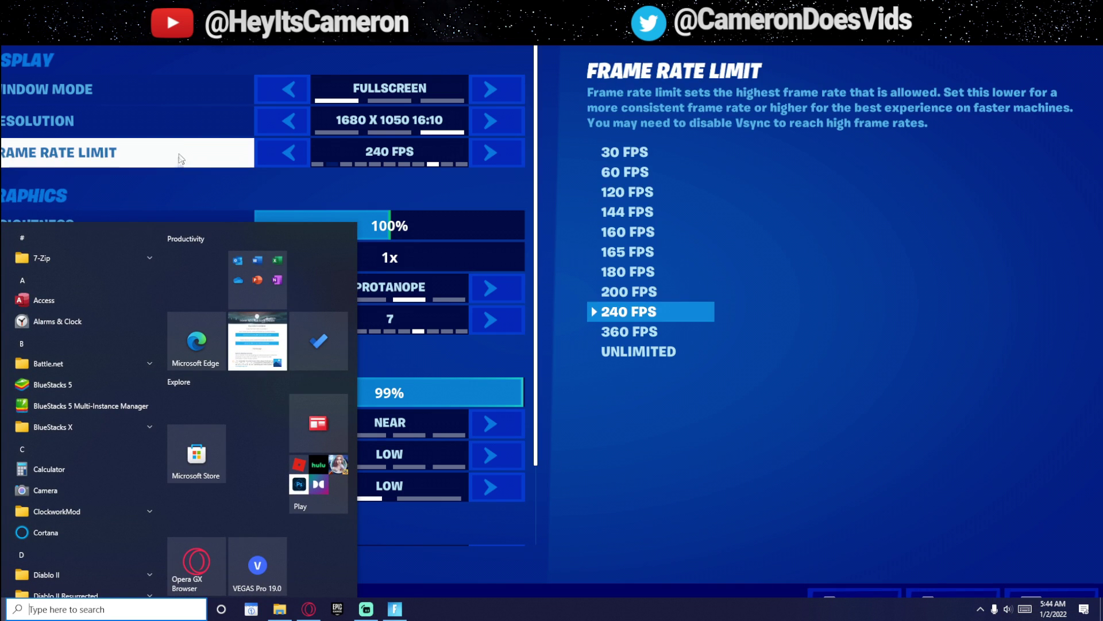
- Back in the game, pick 1440 X 900 16:10 after trying 1280x800 and 1680x1050, then apply
{"action": "left_click", "coordinate": [192, 123]}
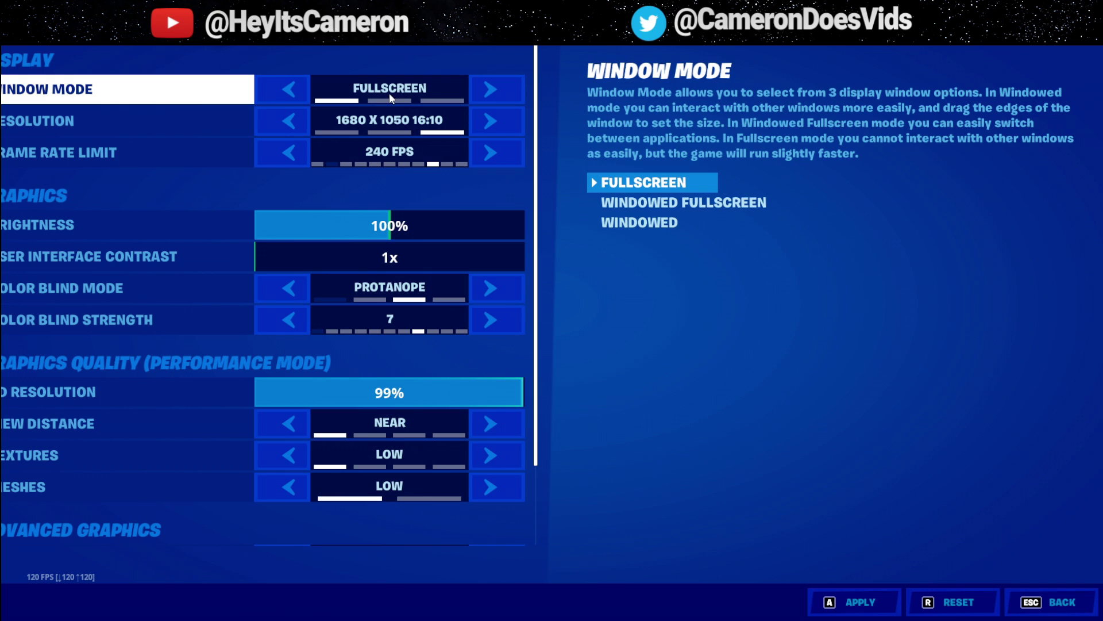
{"action": "left_click", "coordinate": [280, 128]}
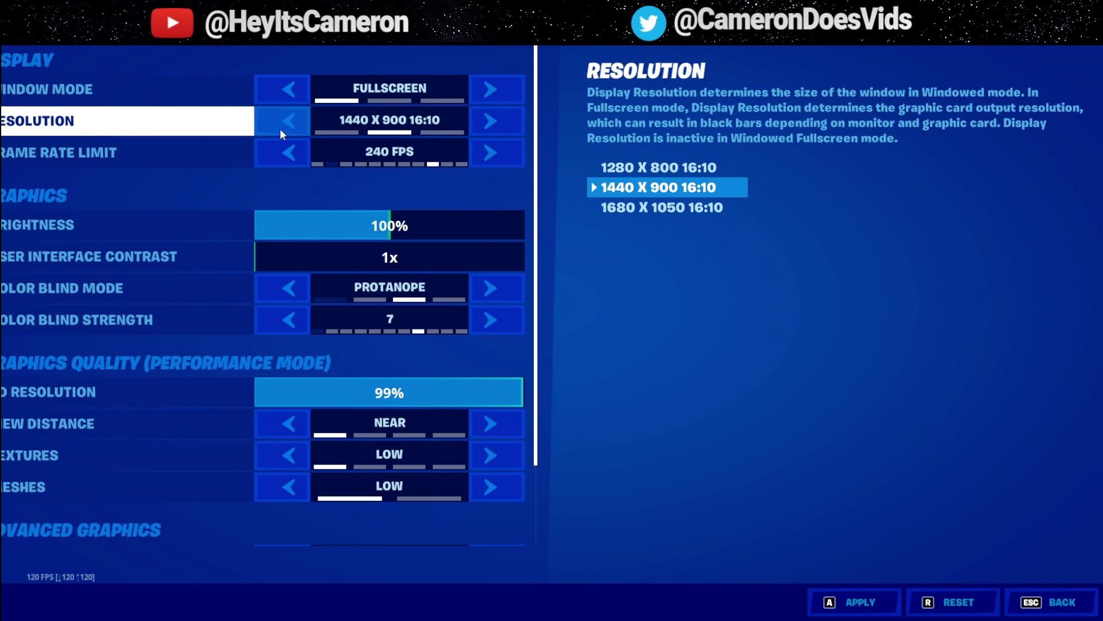
{"action": "left_click", "coordinate": [280, 128]}
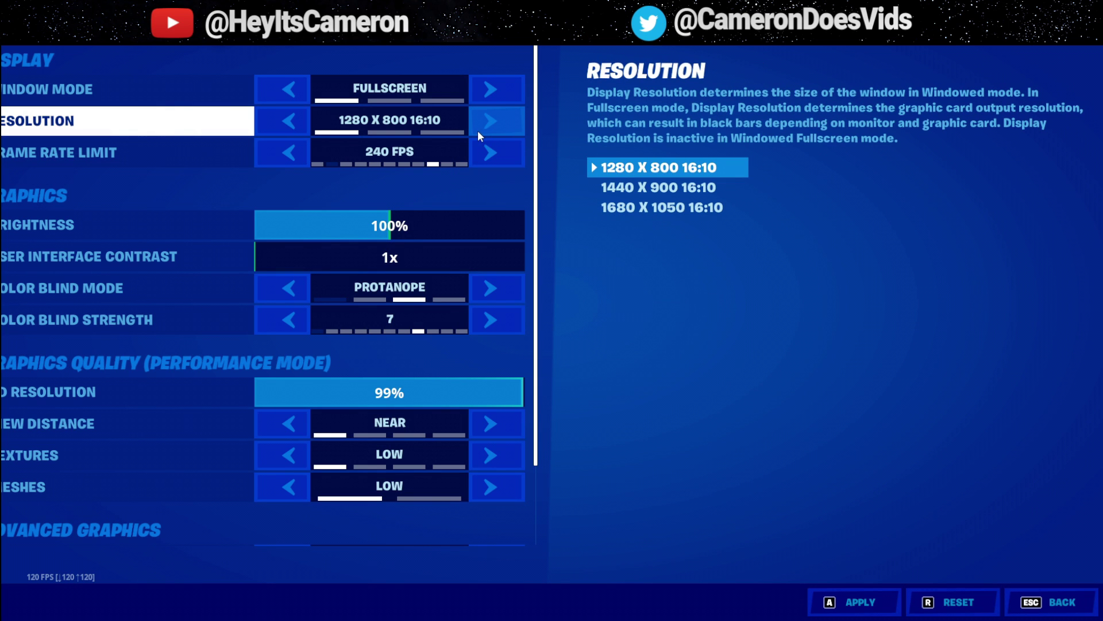
{"action": "left_click", "coordinate": [497, 127]}
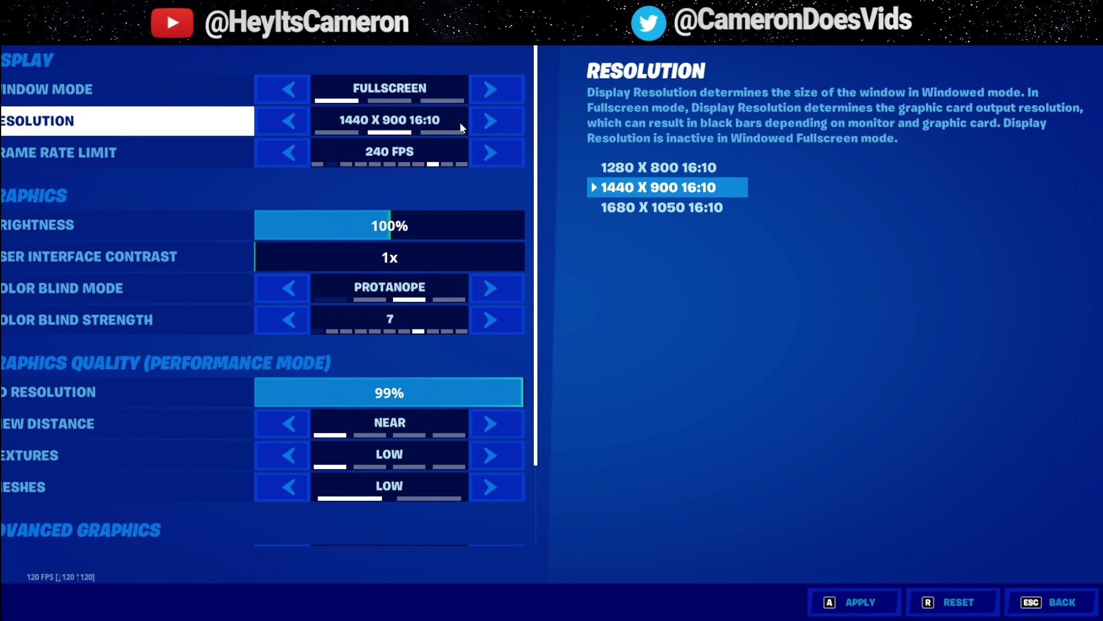
{"action": "left_click", "coordinate": [491, 120]}
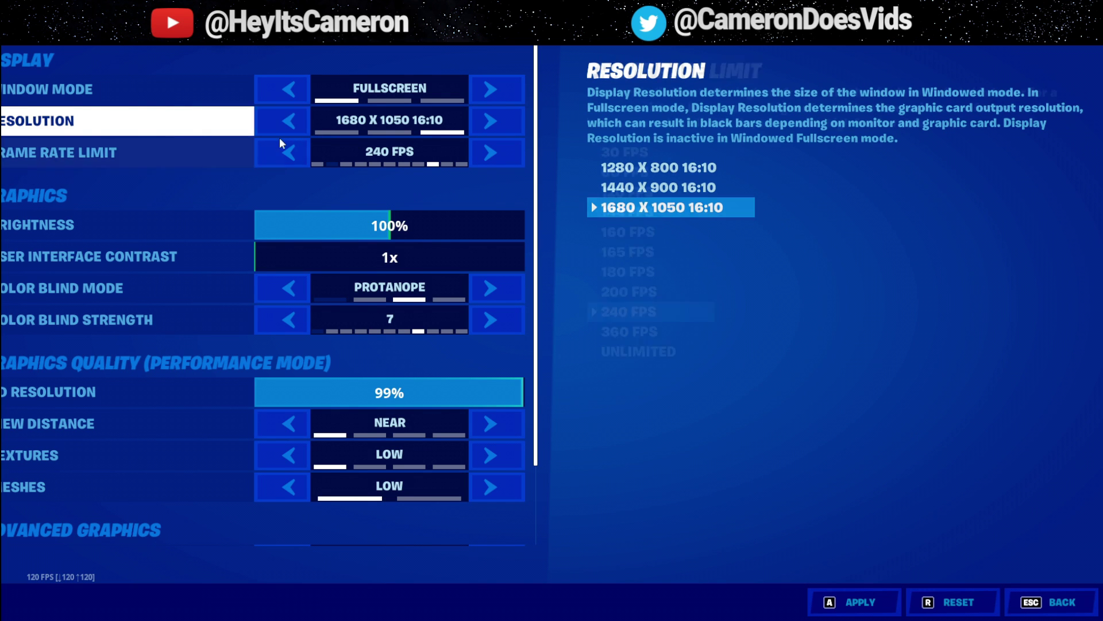
{"action": "left_click", "coordinate": [293, 131]}
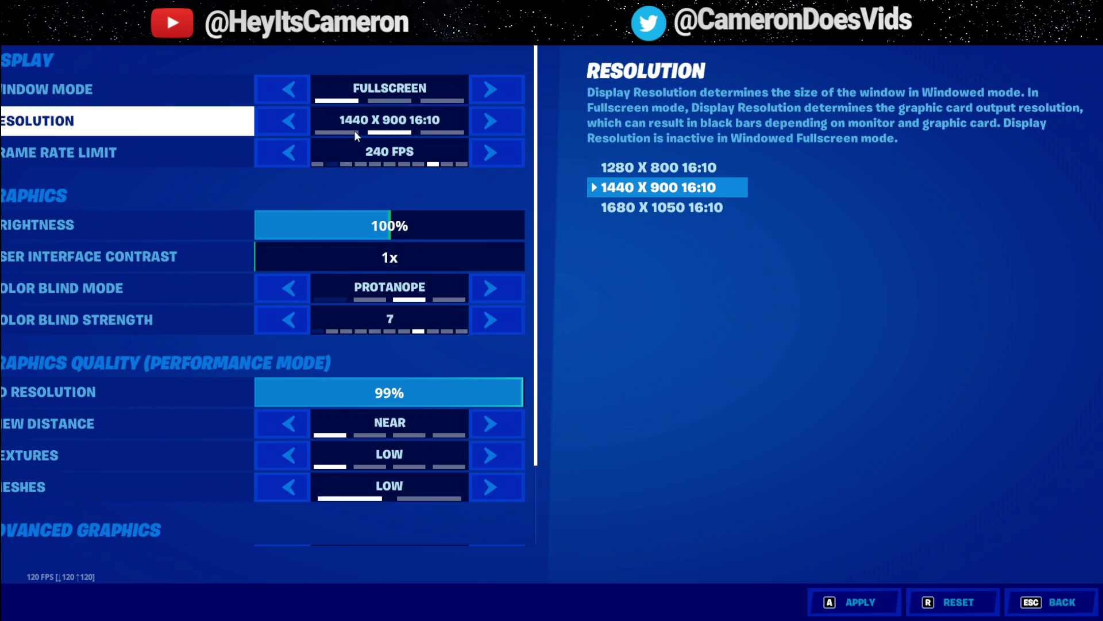
{"action": "scroll", "coordinate": [423, 105], "scroll_direction": "down", "scroll_amount": 1}
{"action": "scroll", "coordinate": [379, 92], "scroll_direction": "up", "scroll_amount": 1}
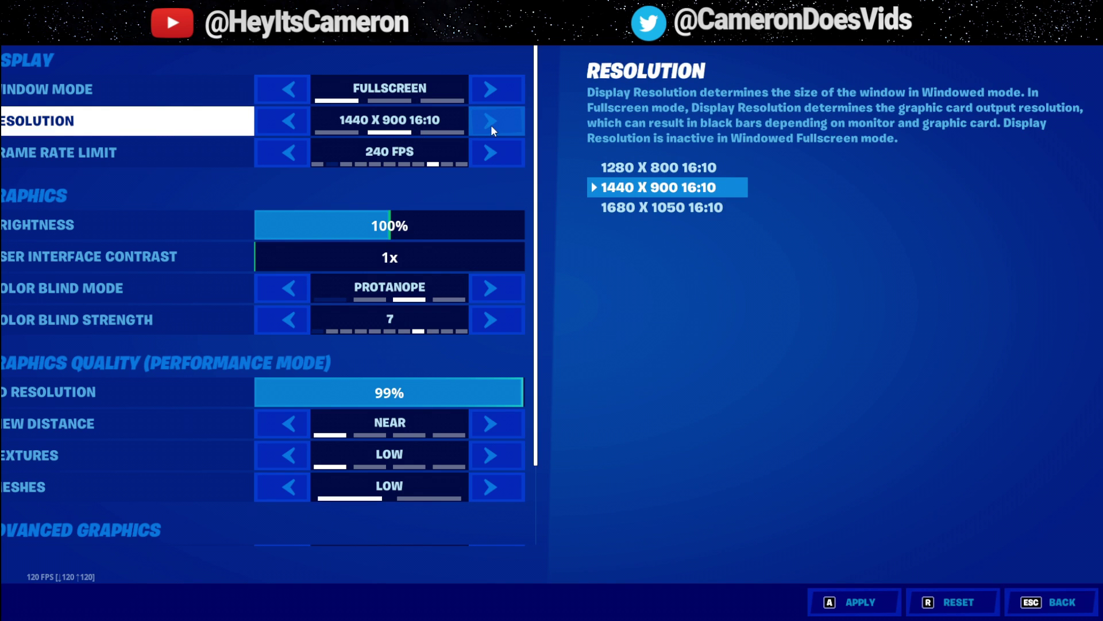
{"action": "left_click", "coordinate": [872, 605]}
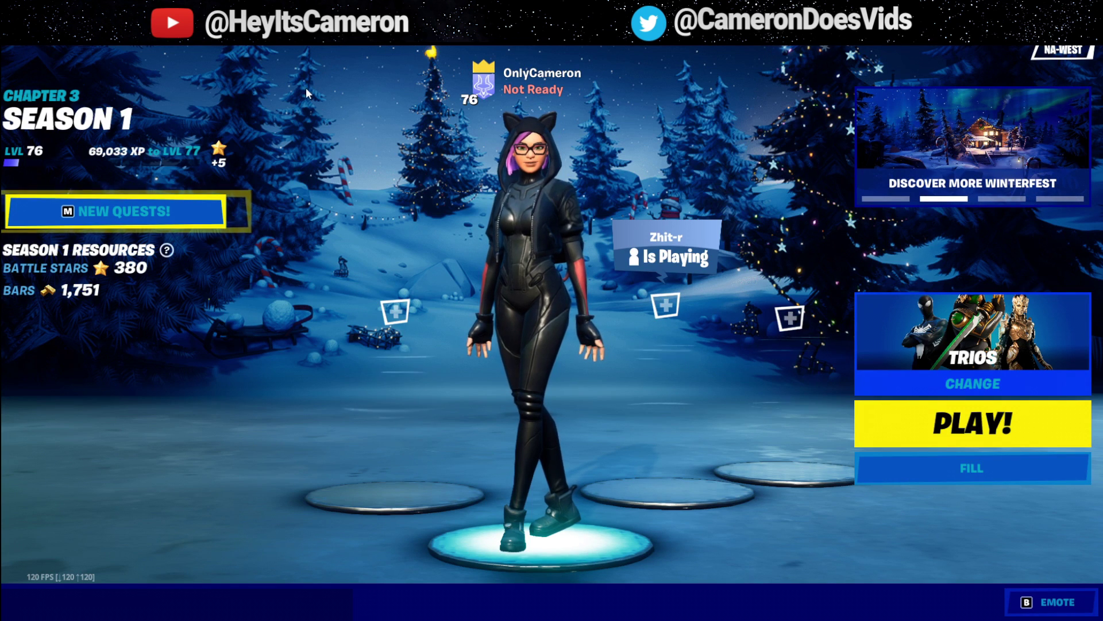
- From the desktop, search 'power set' to reach Power & sleep, then open Additional power settings
{"action": "key", "text": "super+d"}
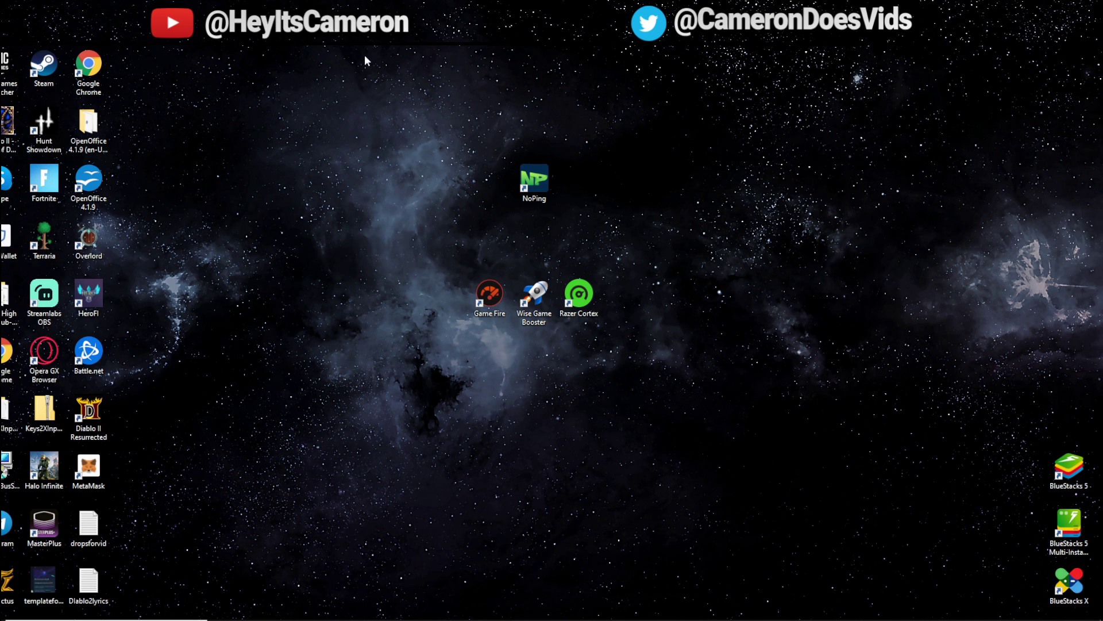
{"action": "left_click", "coordinate": [67, 609]}
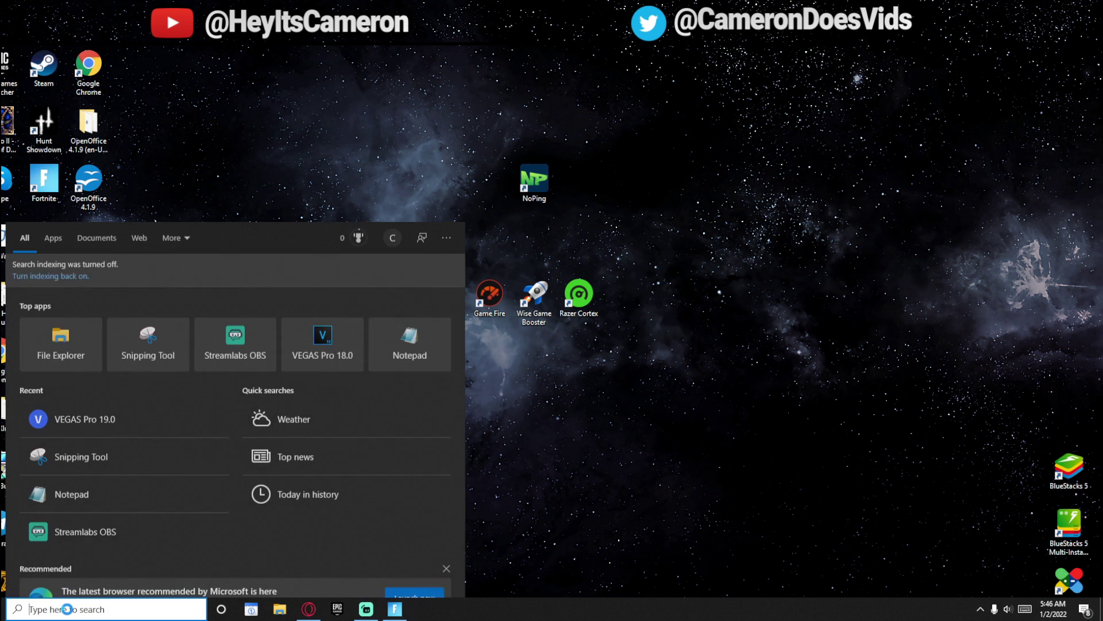
{"action": "type", "text": "power"}
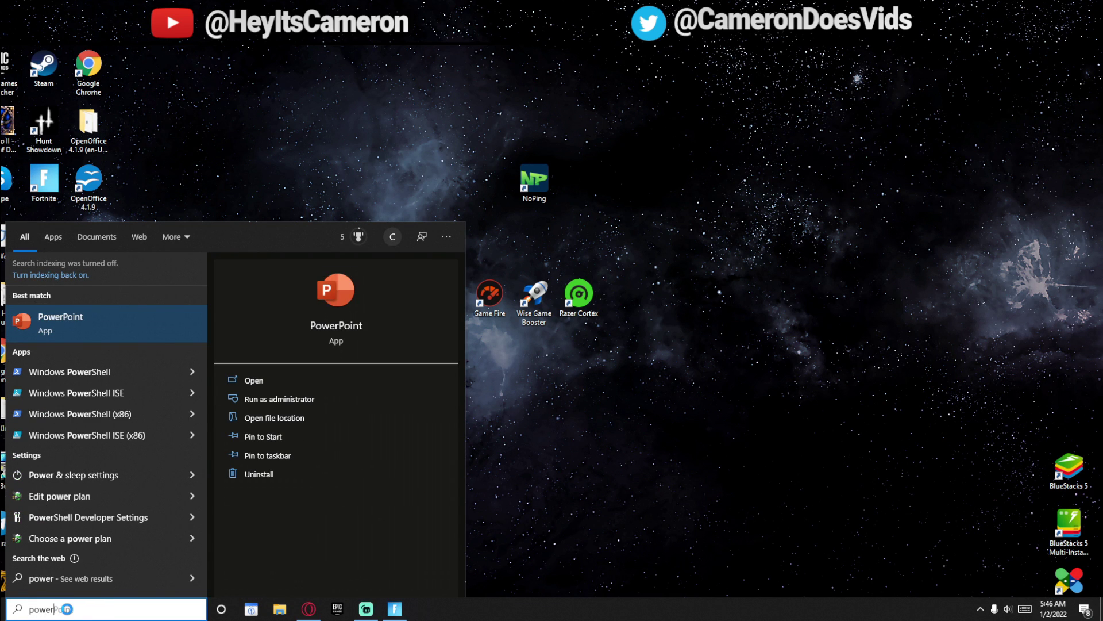
{"action": "type", "text": " set"}
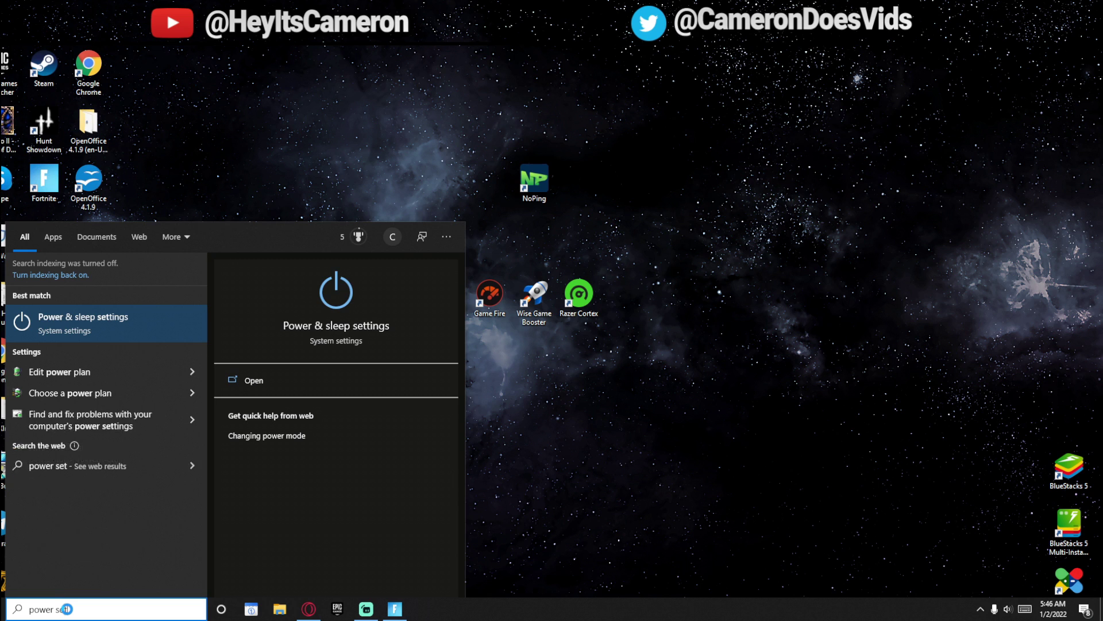
{"action": "left_click", "coordinate": [77, 310]}
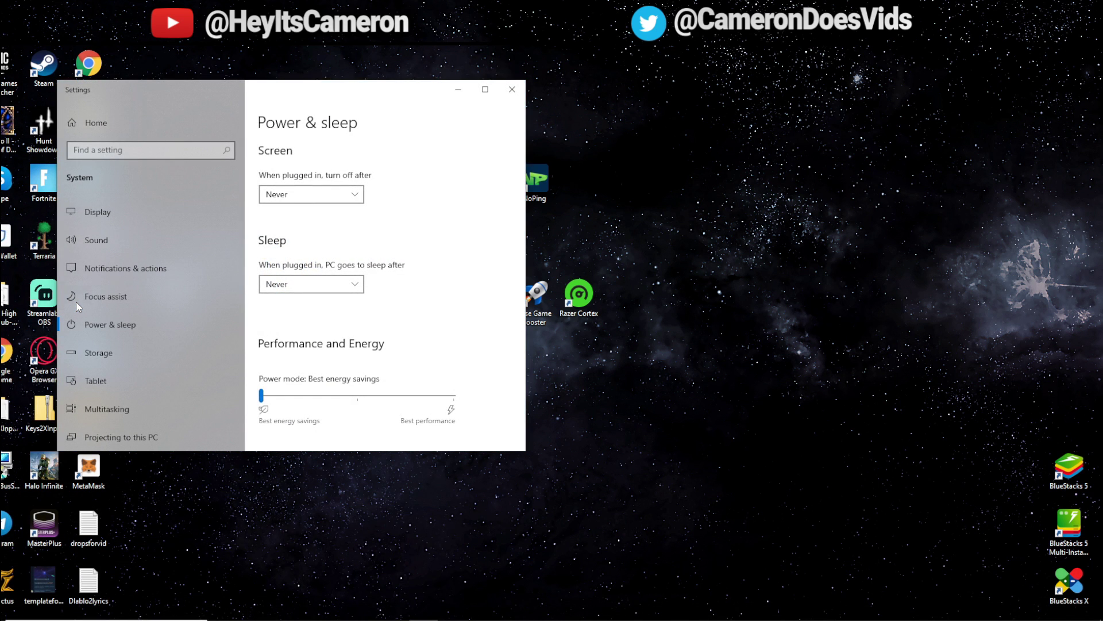
{"action": "scroll", "coordinate": [352, 228], "scroll_direction": "down", "scroll_amount": 3}
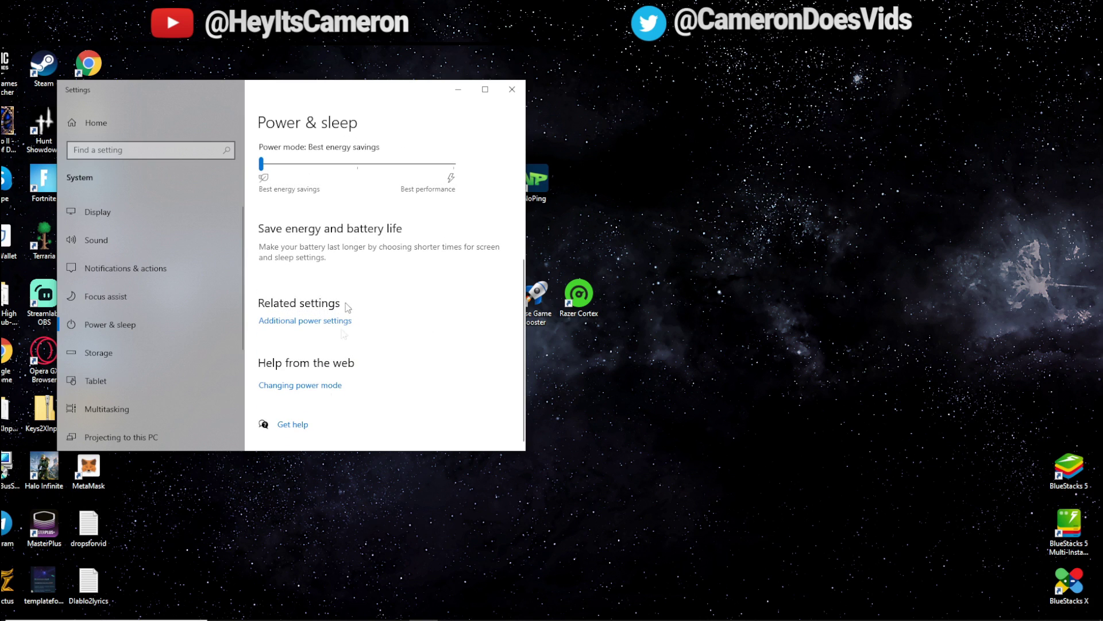
{"action": "left_click", "coordinate": [290, 321]}
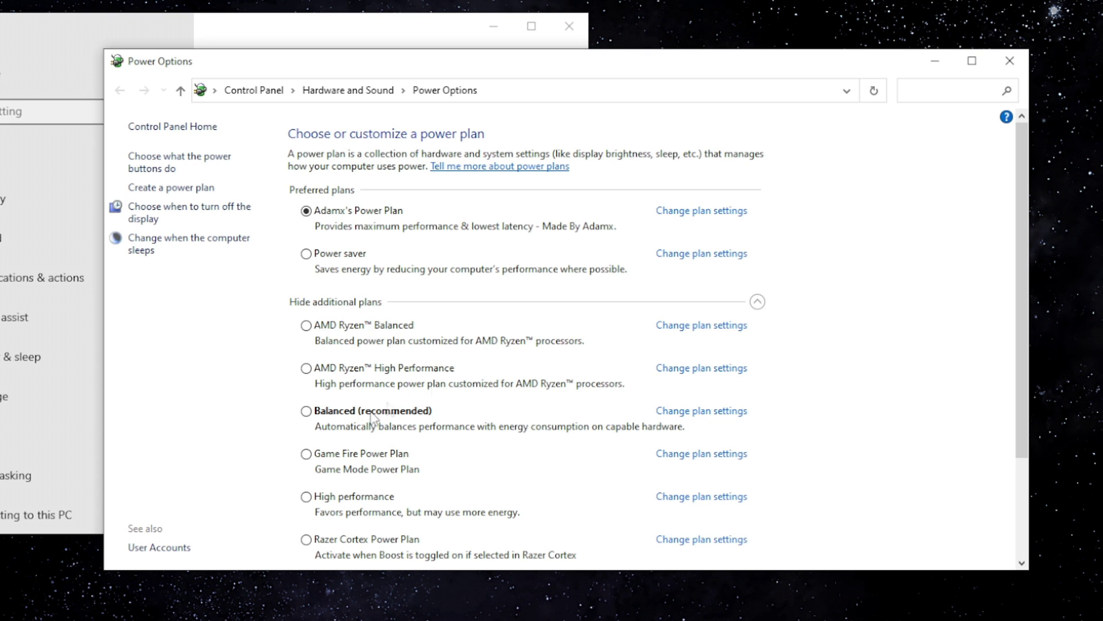
- Select the High performance power plan, then close the Power Options and Settings windows
{"action": "left_click", "coordinate": [316, 411]}
{"action": "scroll", "coordinate": [339, 491], "scroll_direction": "down", "scroll_amount": 1}
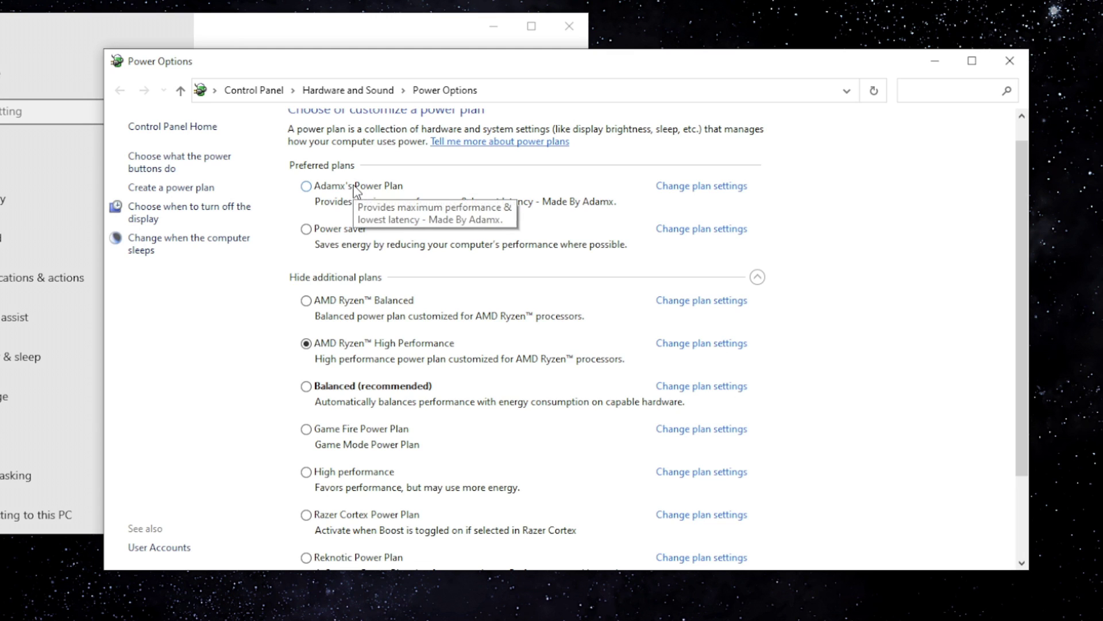
{"action": "left_click", "coordinate": [344, 470]}
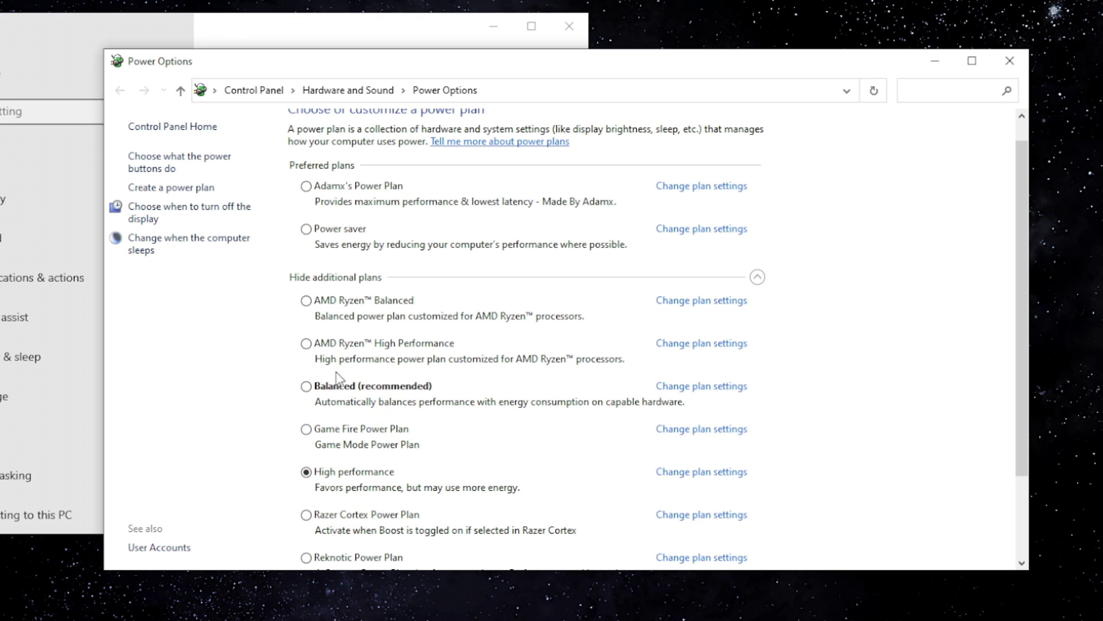
{"action": "left_click", "coordinate": [322, 394]}
{"action": "left_click", "coordinate": [344, 391]}
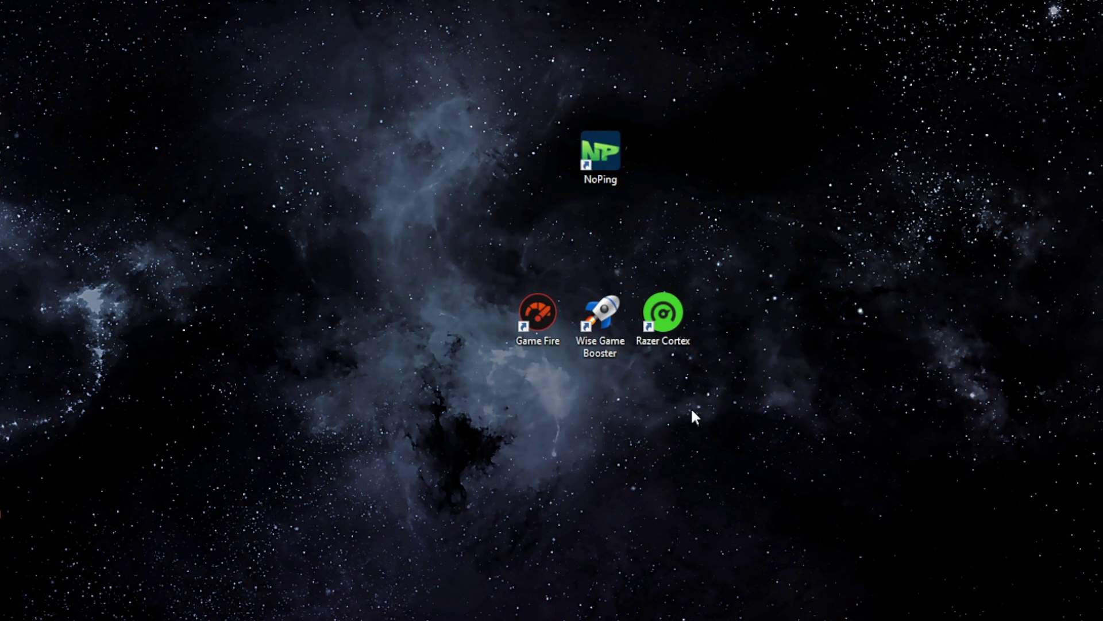
- Marquee-select the three booster shortcuts, clear the selection, and double-click Game Fire to launch it
{"action": "left_click_drag", "start_coordinate": [537, 343], "coordinate": [554, 326]}
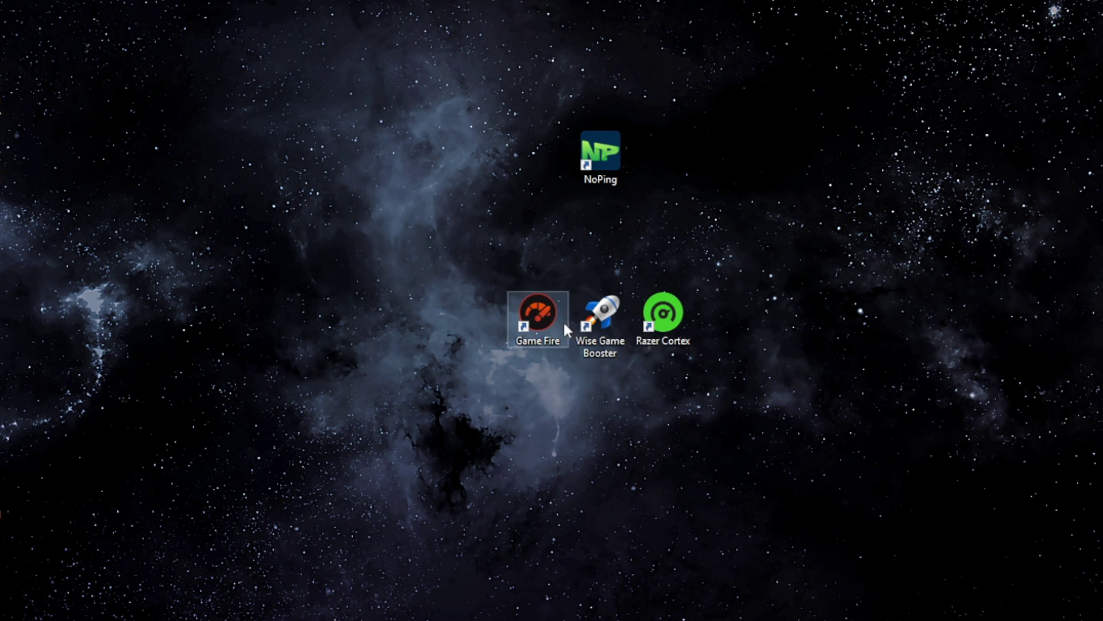
{"action": "left_click_drag", "start_coordinate": [497, 379], "coordinate": [706, 260]}
{"action": "left_click", "coordinate": [701, 261]}
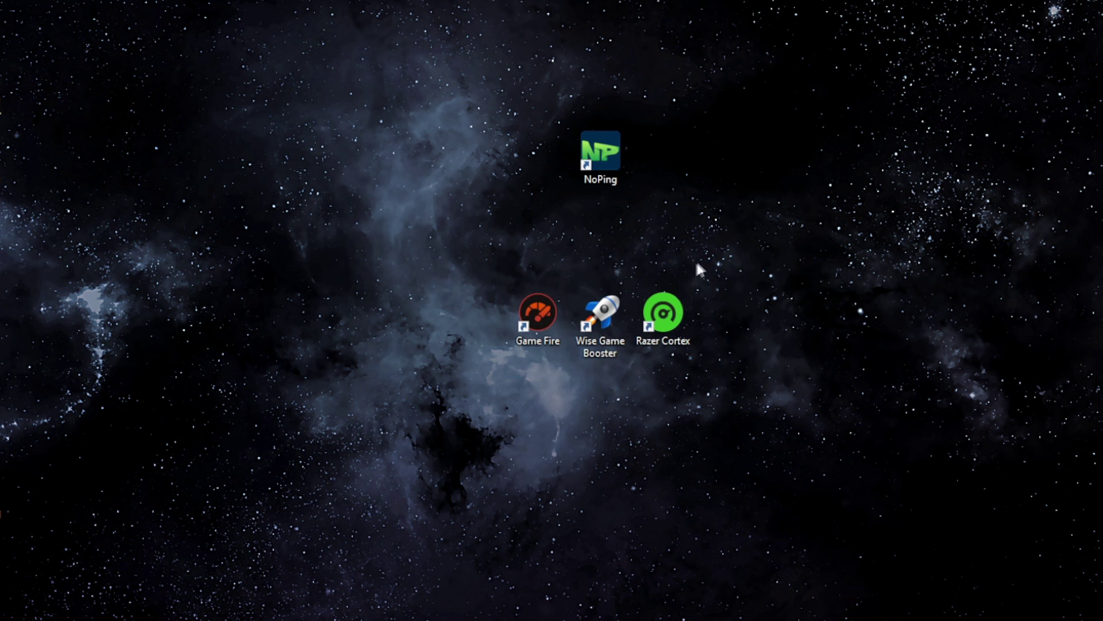
{"action": "double_click", "coordinate": [543, 316]}
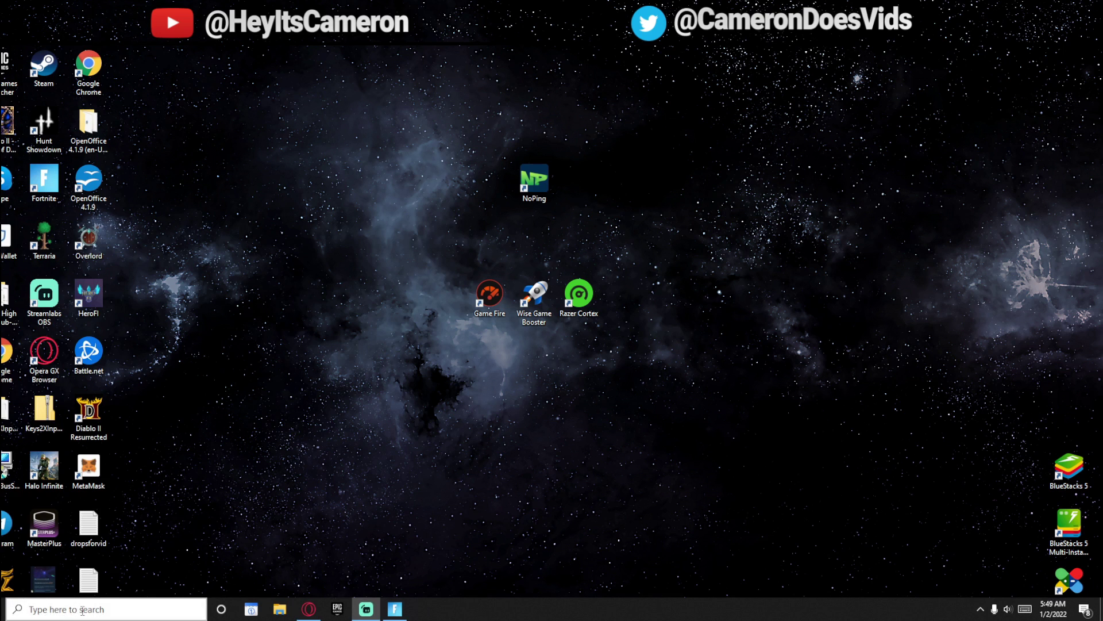
- Search Windows for 'game mode' and open the Game Mode settings page
{"action": "left_click", "coordinate": [106, 610]}
{"action": "type", "text": "game"}
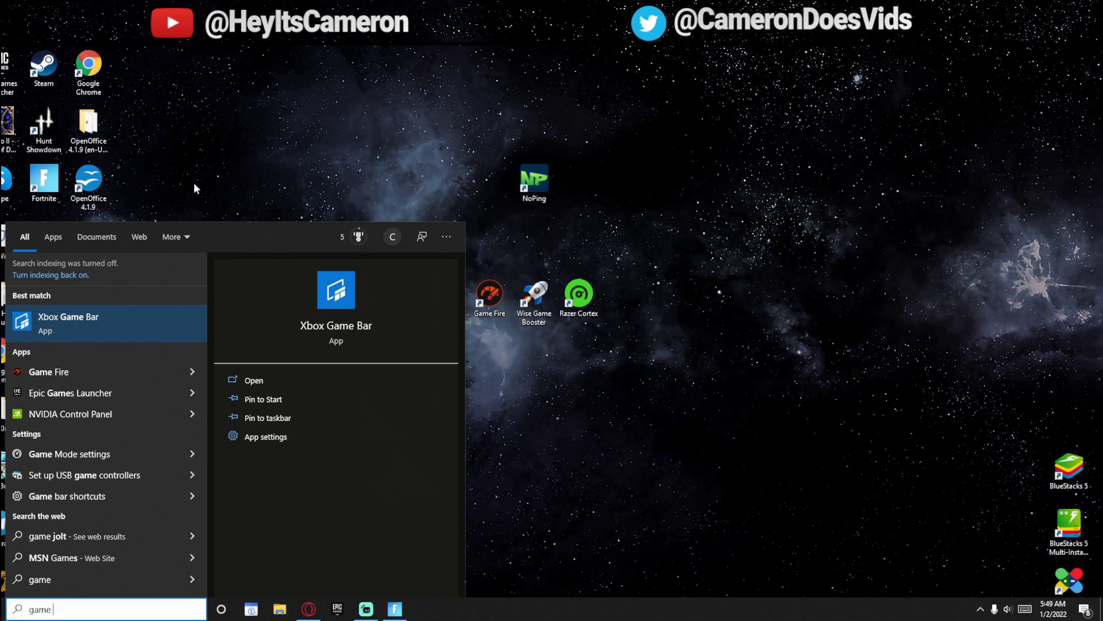
{"action": "type", "text": " mode"}
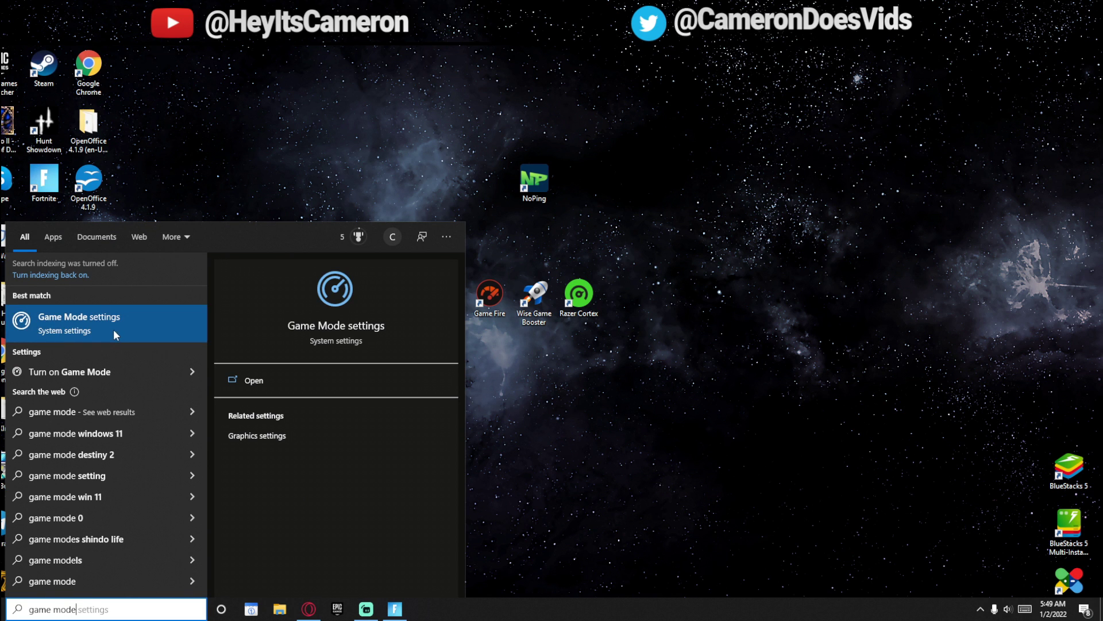
{"action": "left_click", "coordinate": [112, 329]}
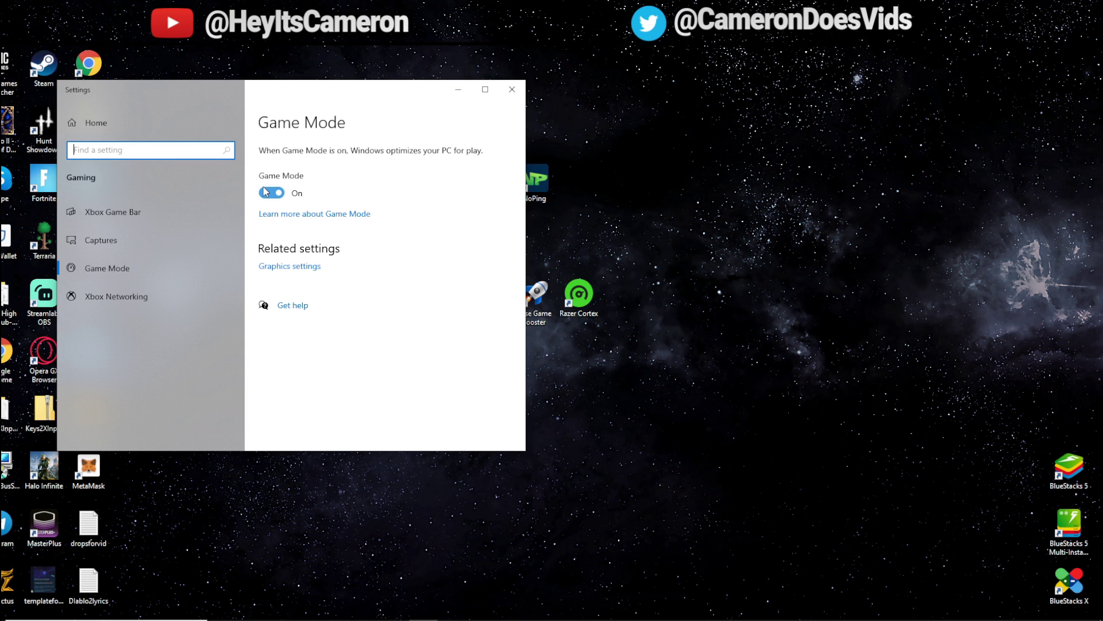